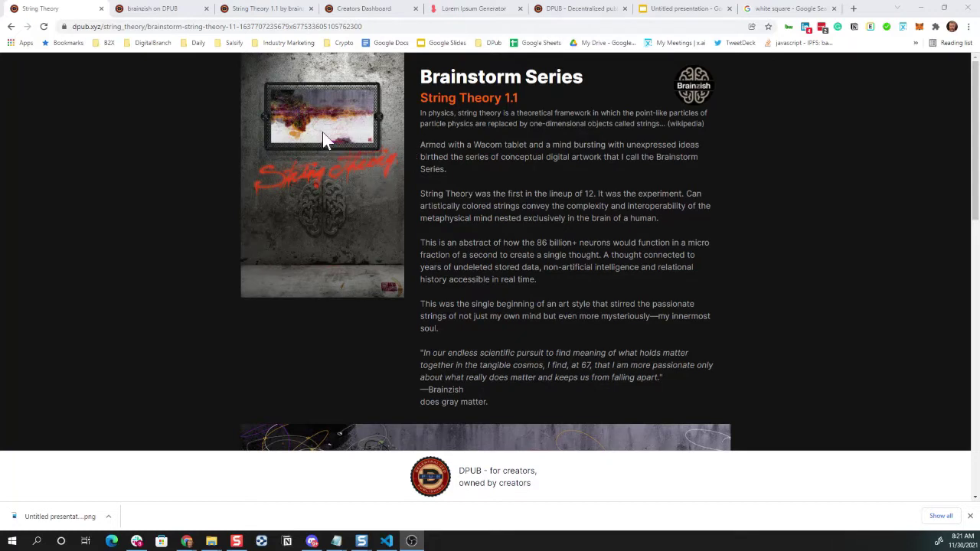
Examine the String Theory 1.1 story page, including its description, artwork images and NFT purchase card.
{"action": "scroll", "coordinate": [490, 262], "scroll_direction": "down", "scroll_amount": 4}
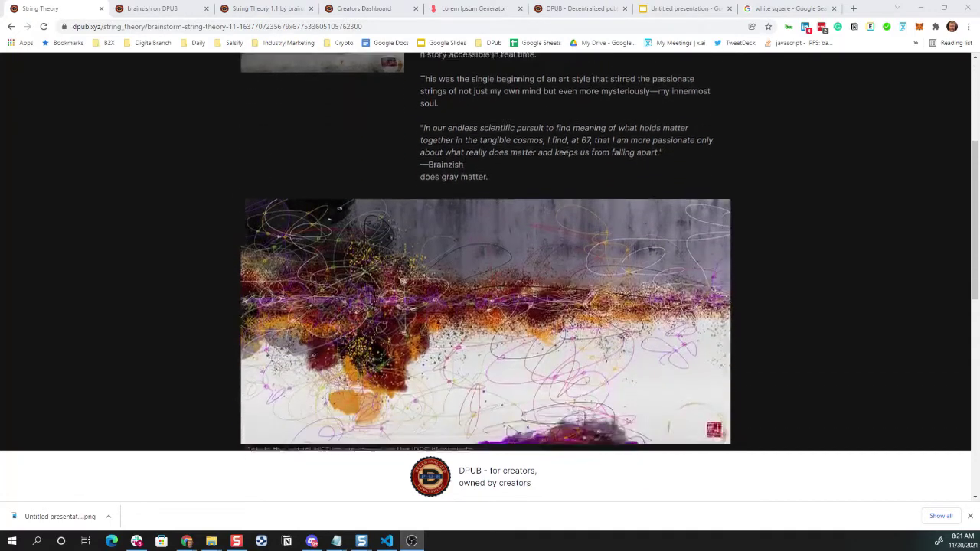
{"action": "scroll", "coordinate": [491, 256], "scroll_direction": "down", "scroll_amount": 3}
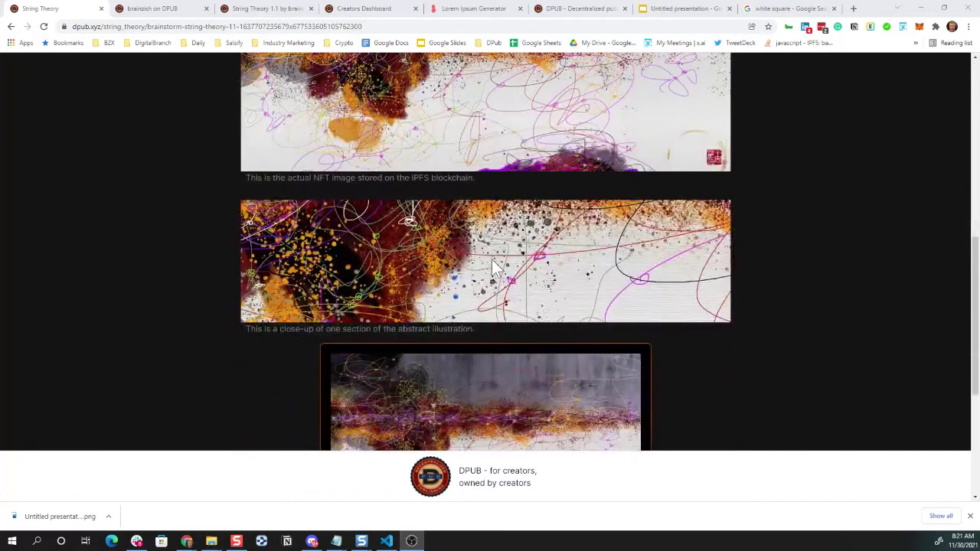
{"action": "scroll", "coordinate": [511, 272], "scroll_direction": "down", "scroll_amount": 2}
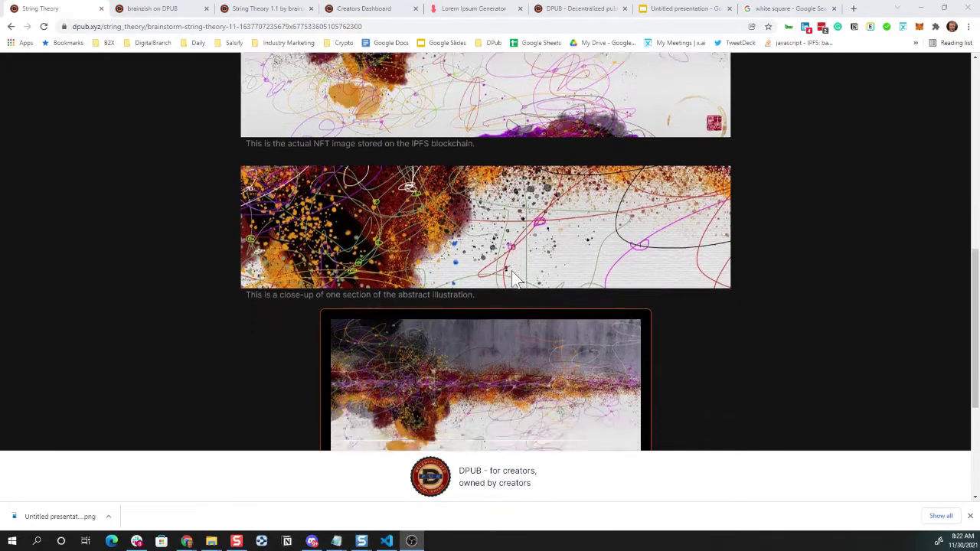
{"action": "scroll", "coordinate": [512, 278], "scroll_direction": "down", "scroll_amount": 2}
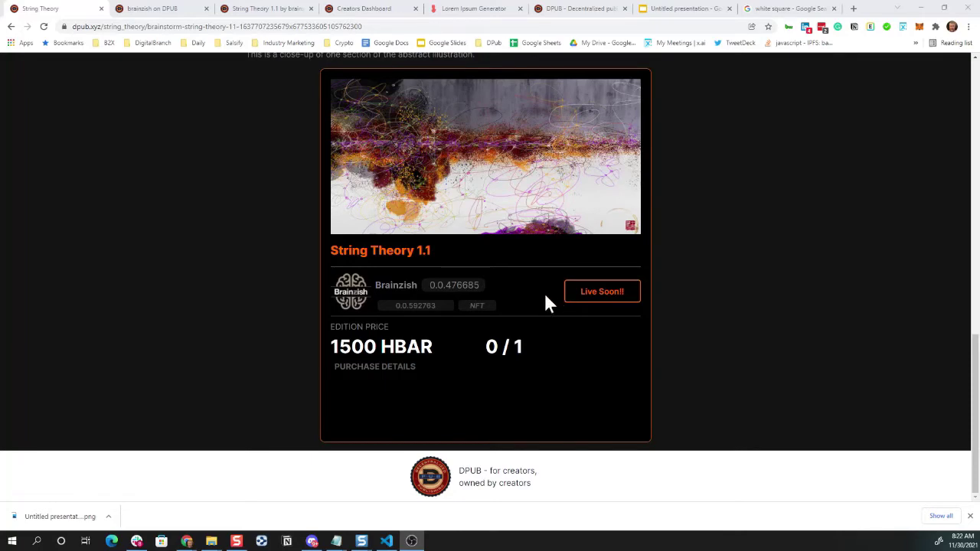
{"action": "scroll", "coordinate": [477, 269], "scroll_direction": "up", "scroll_amount": 2}
{"action": "scroll", "coordinate": [496, 278], "scroll_direction": "down", "scroll_amount": 2}
{"action": "scroll", "coordinate": [537, 264], "scroll_direction": "up", "scroll_amount": 4}
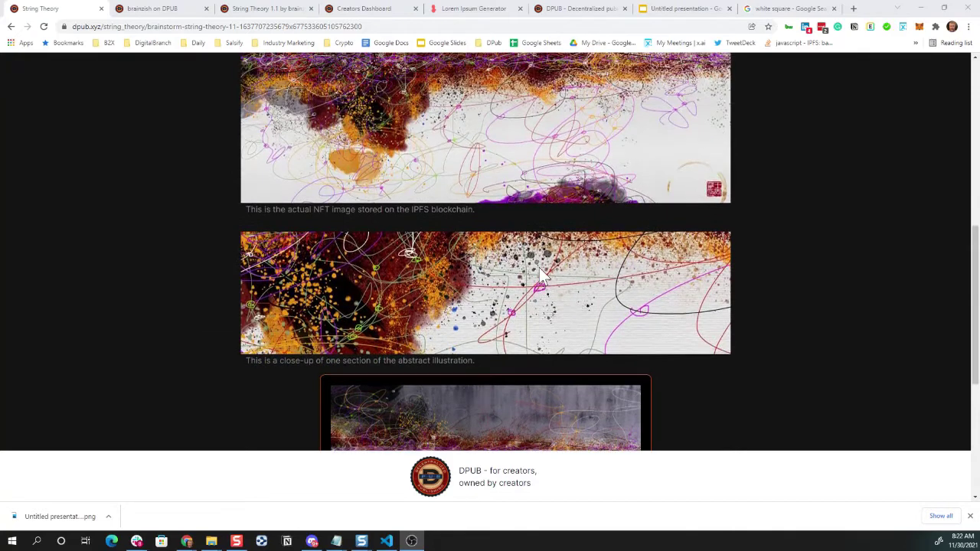
{"action": "scroll", "coordinate": [539, 267], "scroll_direction": "up", "scroll_amount": 5}
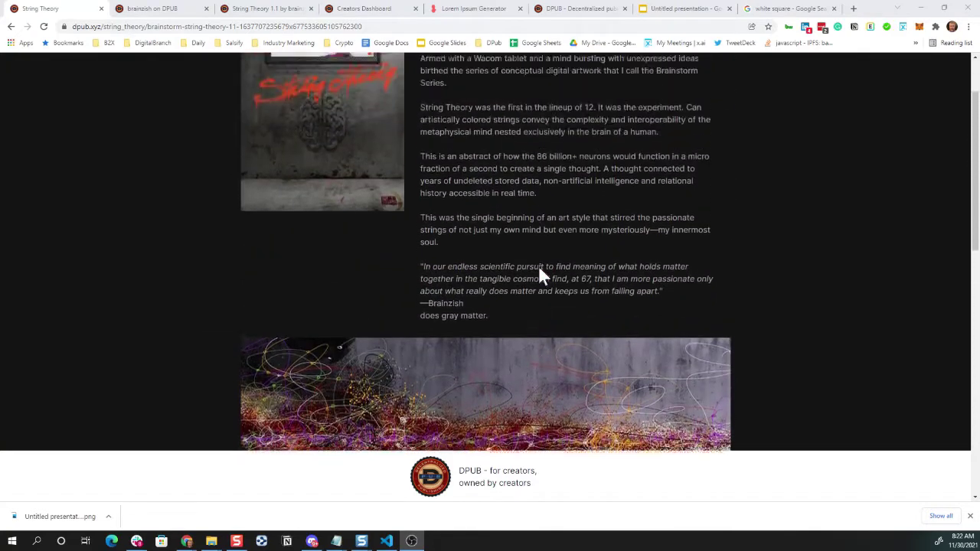
{"action": "scroll", "coordinate": [538, 265], "scroll_direction": "up", "scroll_amount": 1}
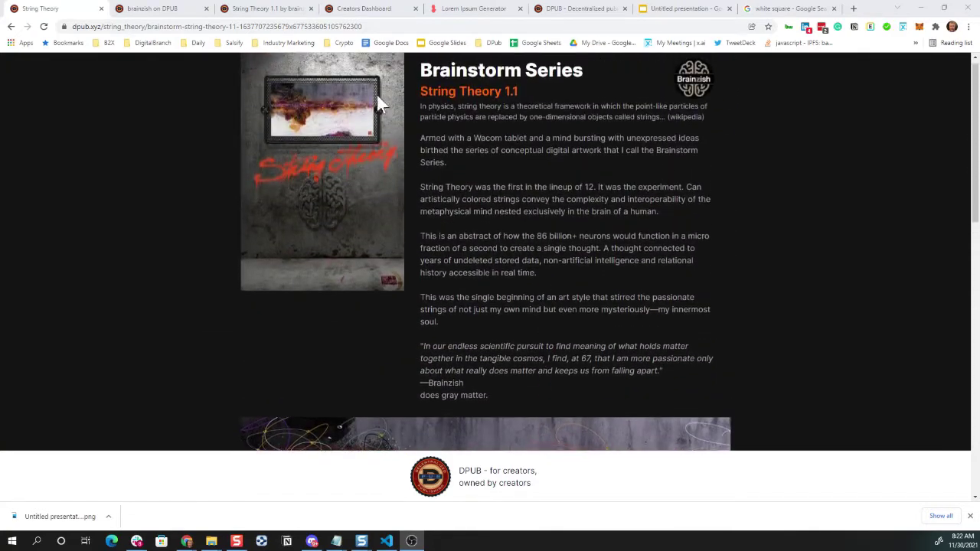
Switch to the creator's DPUB profile page and read its first collaboration story down to the NFT card.
{"action": "left_click", "coordinate": [181, 10]}
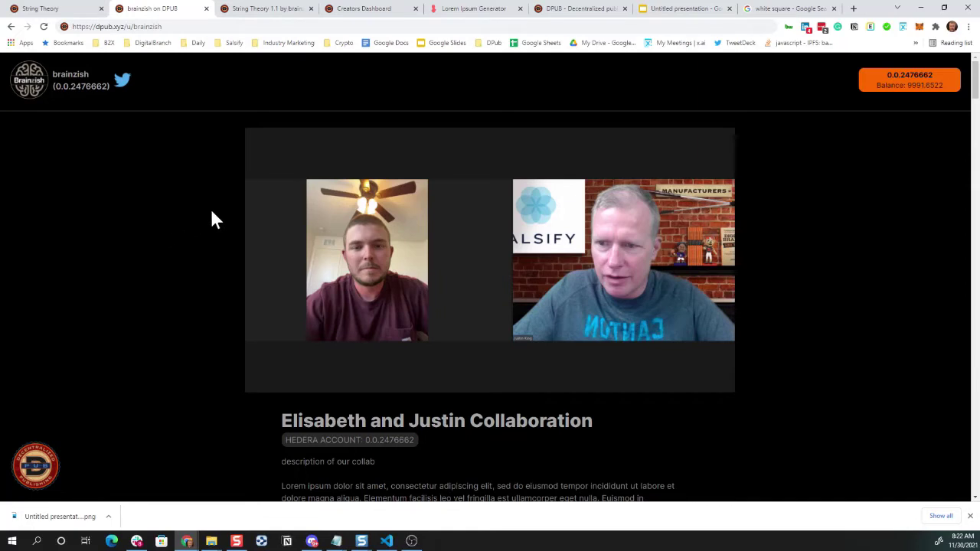
{"action": "scroll", "coordinate": [212, 218], "scroll_direction": "down", "scroll_amount": 1}
{"action": "scroll", "coordinate": [363, 276], "scroll_direction": "down", "scroll_amount": 3}
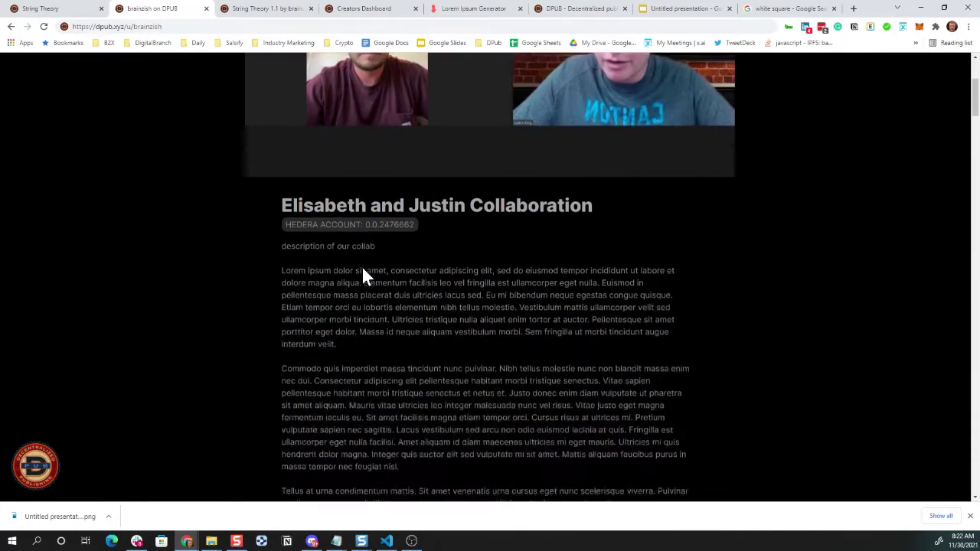
{"action": "scroll", "coordinate": [363, 276], "scroll_direction": "up", "scroll_amount": 3}
{"action": "scroll", "coordinate": [428, 264], "scroll_direction": "up", "scroll_amount": 1}
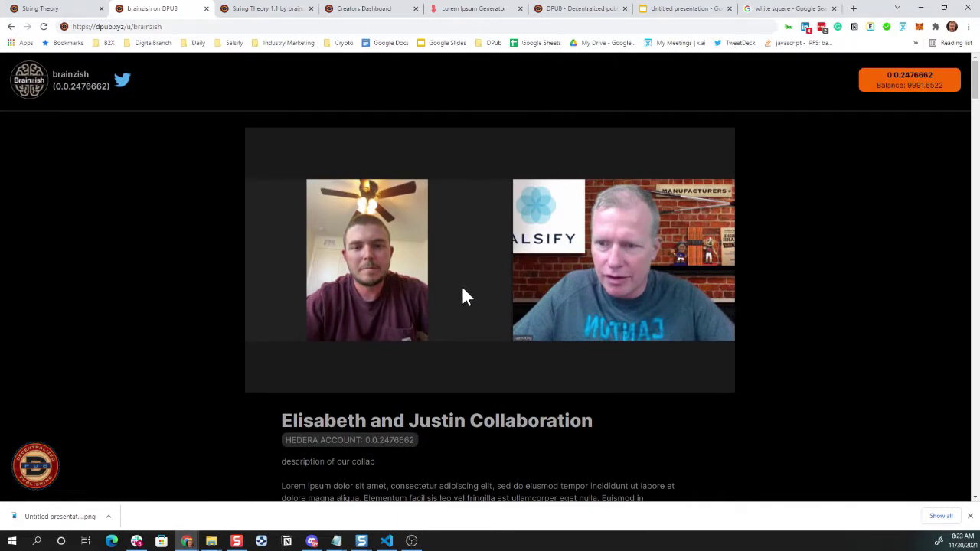
{"action": "scroll", "coordinate": [472, 289], "scroll_direction": "down", "scroll_amount": 1}
{"action": "scroll", "coordinate": [470, 282], "scroll_direction": "down", "scroll_amount": 2}
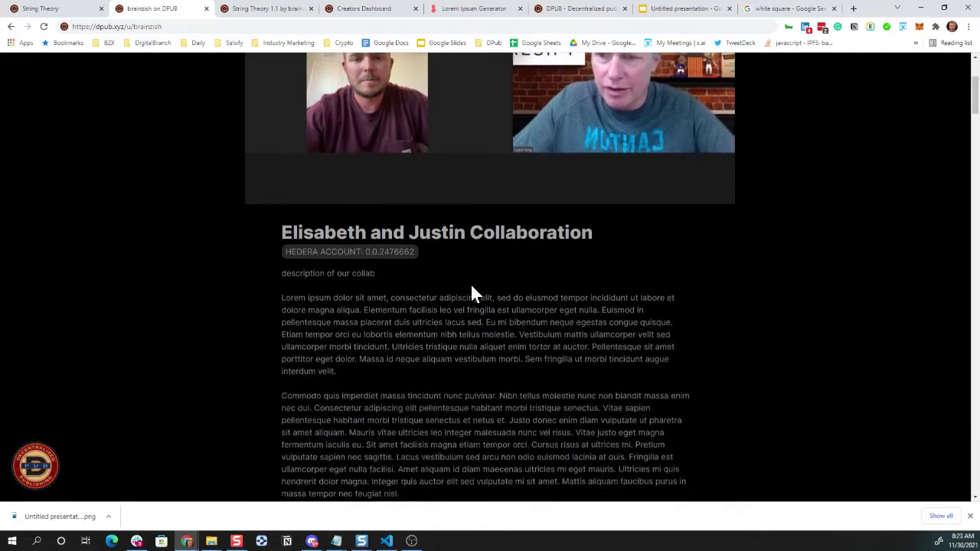
{"action": "scroll", "coordinate": [464, 278], "scroll_direction": "down", "scroll_amount": 2}
{"action": "scroll", "coordinate": [464, 278], "scroll_direction": "up", "scroll_amount": 2}
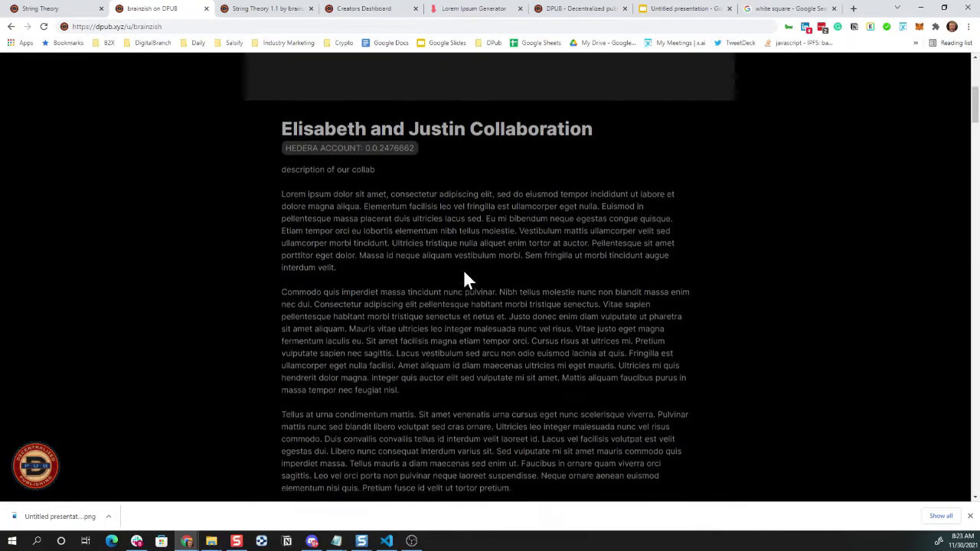
{"action": "scroll", "coordinate": [466, 273], "scroll_direction": "down", "scroll_amount": 1}
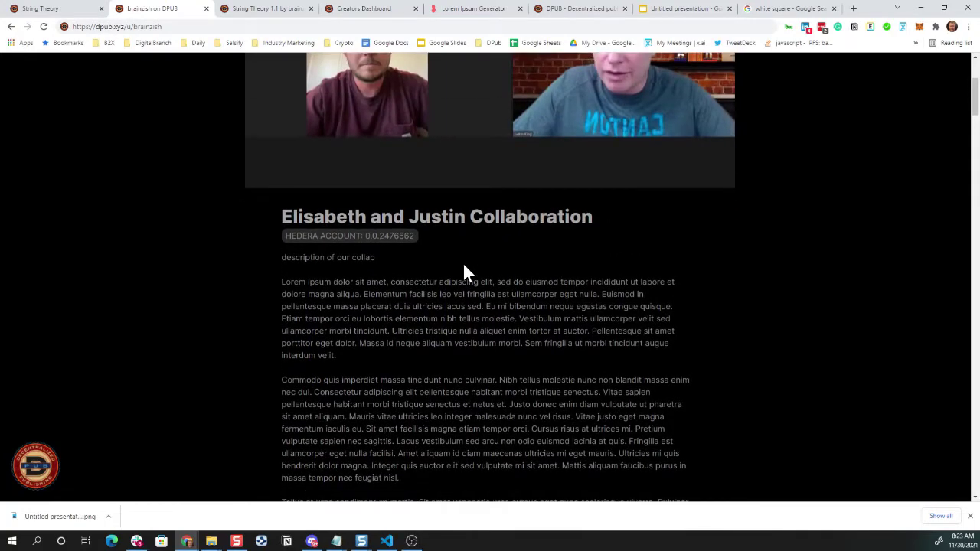
{"action": "scroll", "coordinate": [502, 269], "scroll_direction": "down", "scroll_amount": 3}
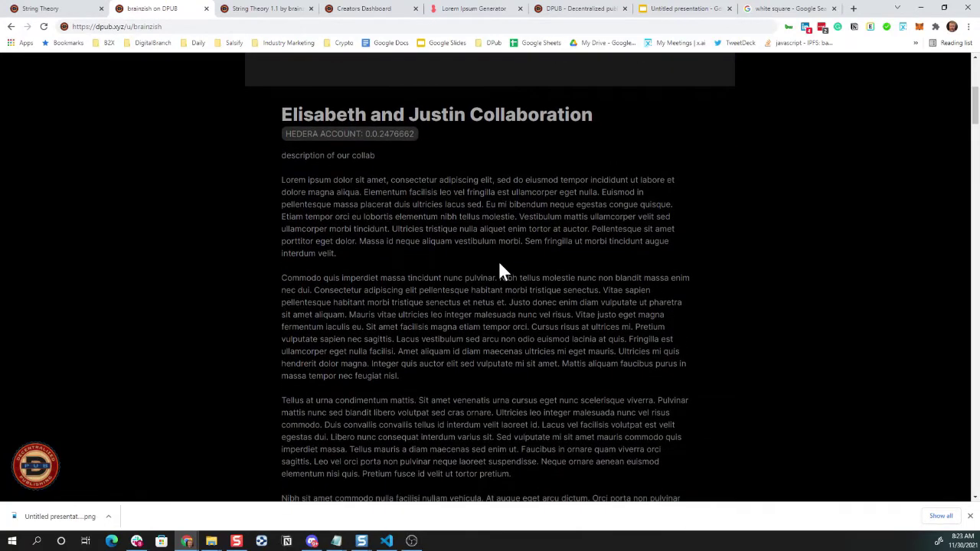
{"action": "scroll", "coordinate": [499, 271], "scroll_direction": "down", "scroll_amount": 5}
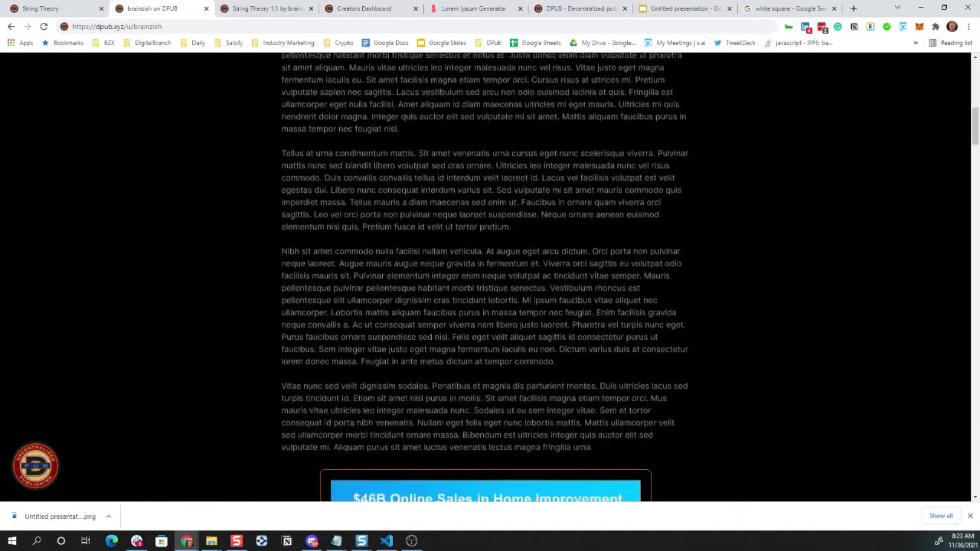
{"action": "scroll", "coordinate": [497, 246], "scroll_direction": "up", "scroll_amount": 8}
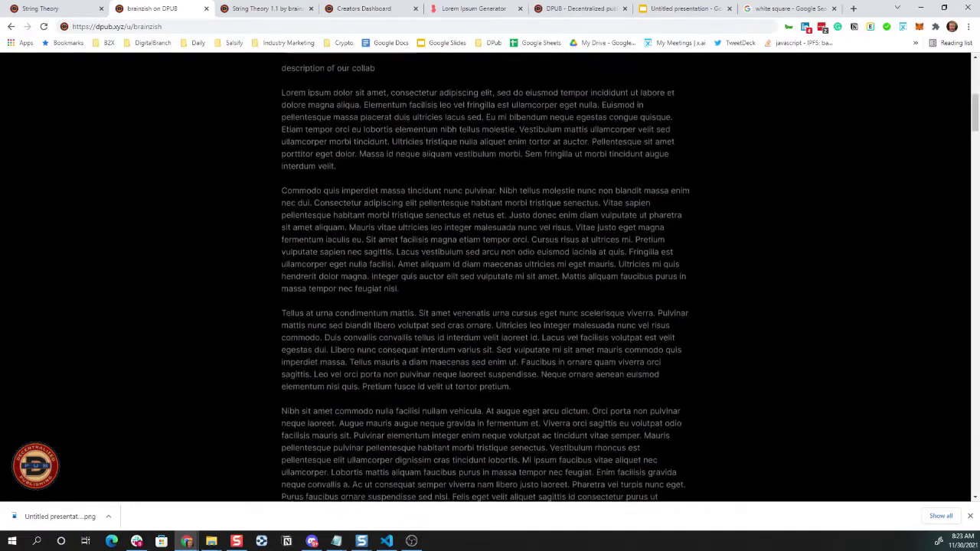
{"action": "scroll", "coordinate": [492, 245], "scroll_direction": "down", "scroll_amount": 10}
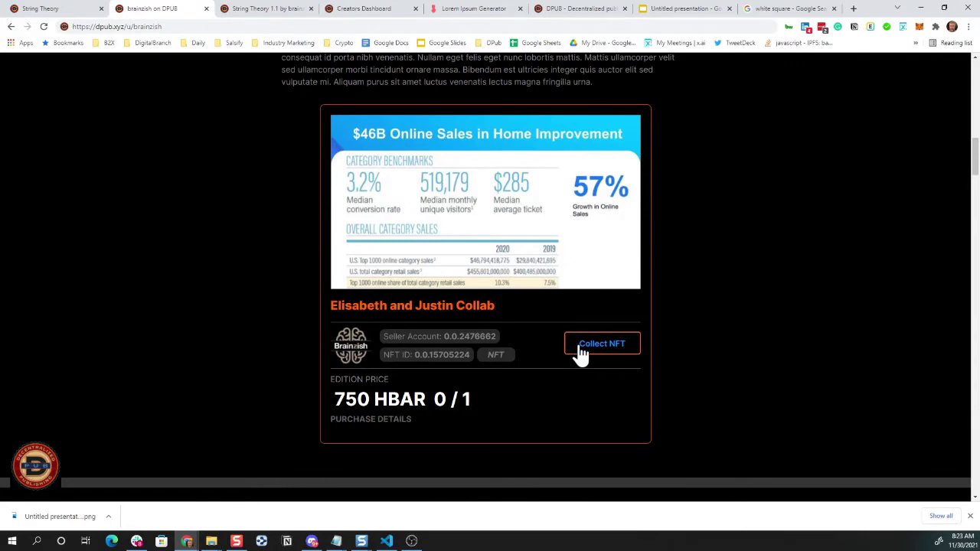
Review the Introducing HGraph and DPub story on the profile through to its NFT card.
{"action": "scroll", "coordinate": [580, 351], "scroll_direction": "down", "scroll_amount": 5}
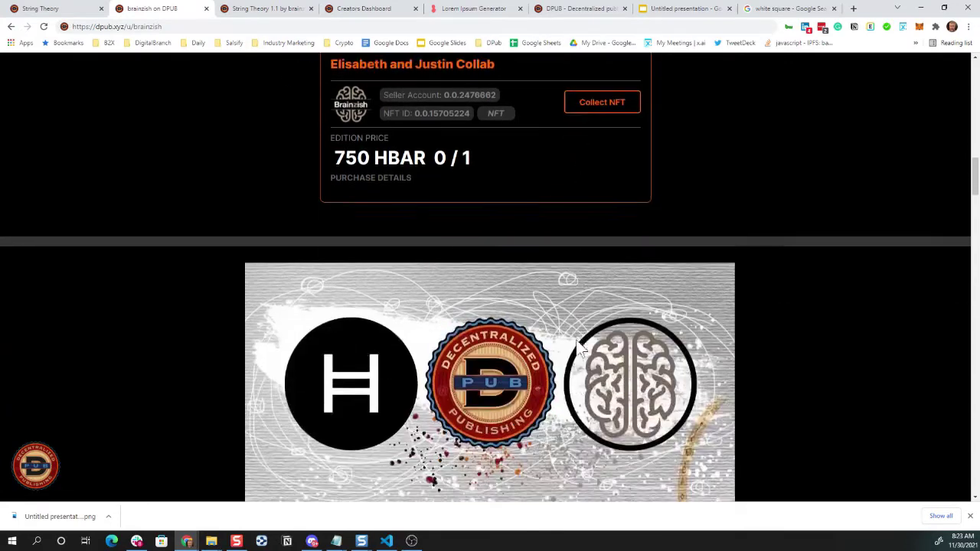
{"action": "scroll", "coordinate": [578, 347], "scroll_direction": "down", "scroll_amount": 4}
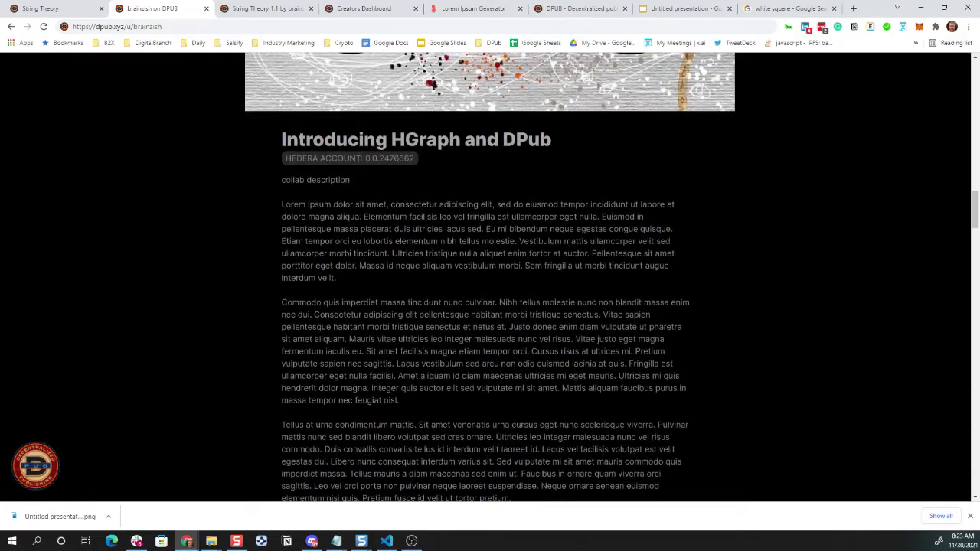
{"action": "scroll", "coordinate": [486, 277], "scroll_direction": "down", "scroll_amount": 5}
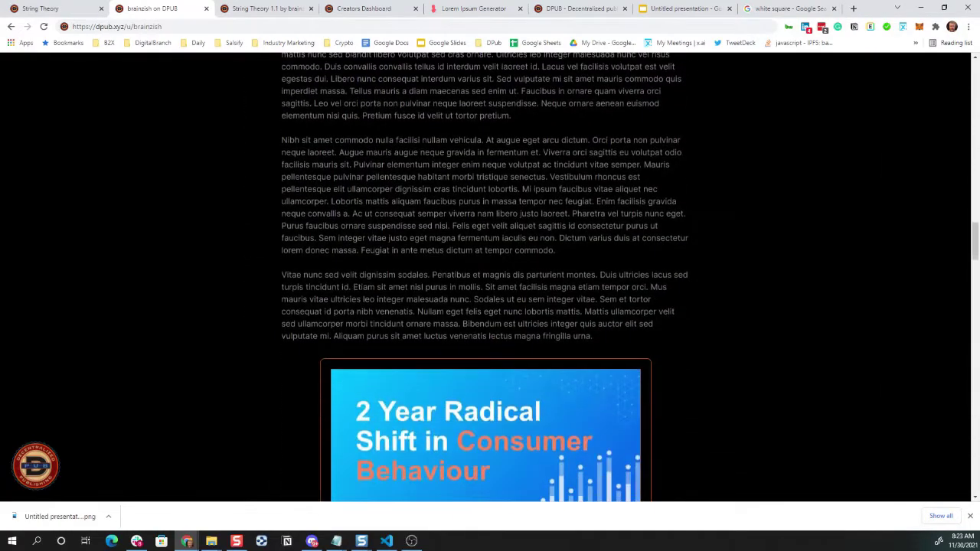
{"action": "scroll", "coordinate": [540, 262], "scroll_direction": "down", "scroll_amount": 6}
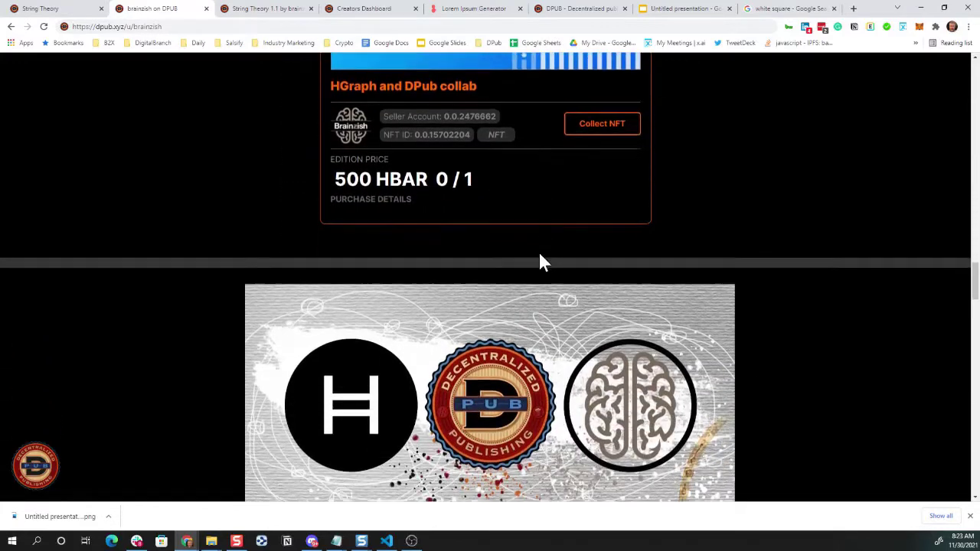
Examine the DPub Launch Project crowdfund, including its fundraising figures, token terms, About text and contribution details.
{"action": "scroll", "coordinate": [540, 262], "scroll_direction": "down", "scroll_amount": 4}
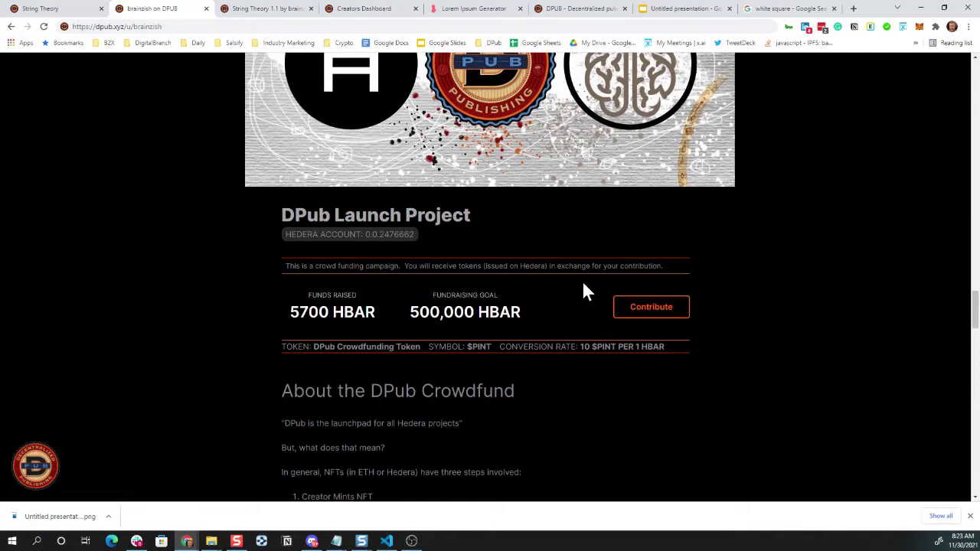
{"action": "scroll", "coordinate": [562, 294], "scroll_direction": "down", "scroll_amount": 1}
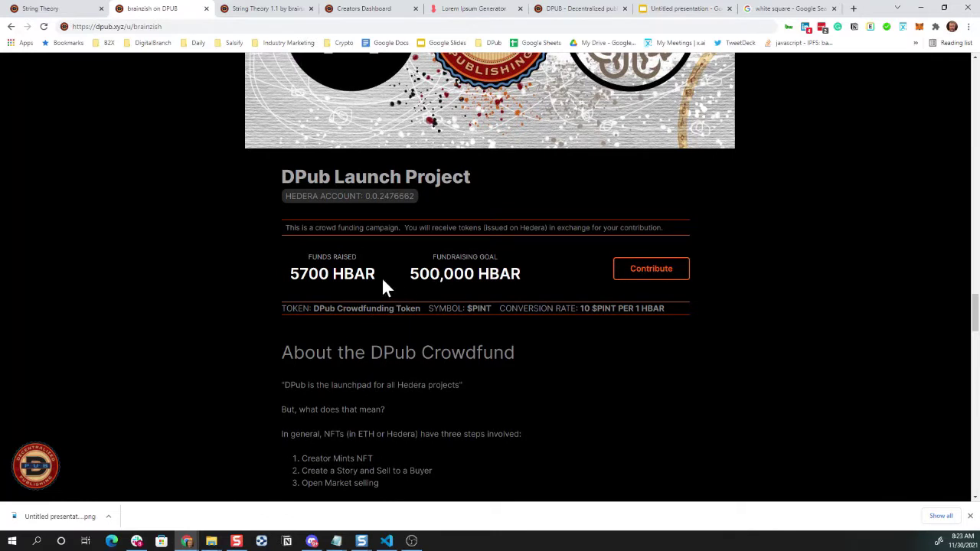
{"action": "scroll", "coordinate": [389, 273], "scroll_direction": "up", "scroll_amount": 2}
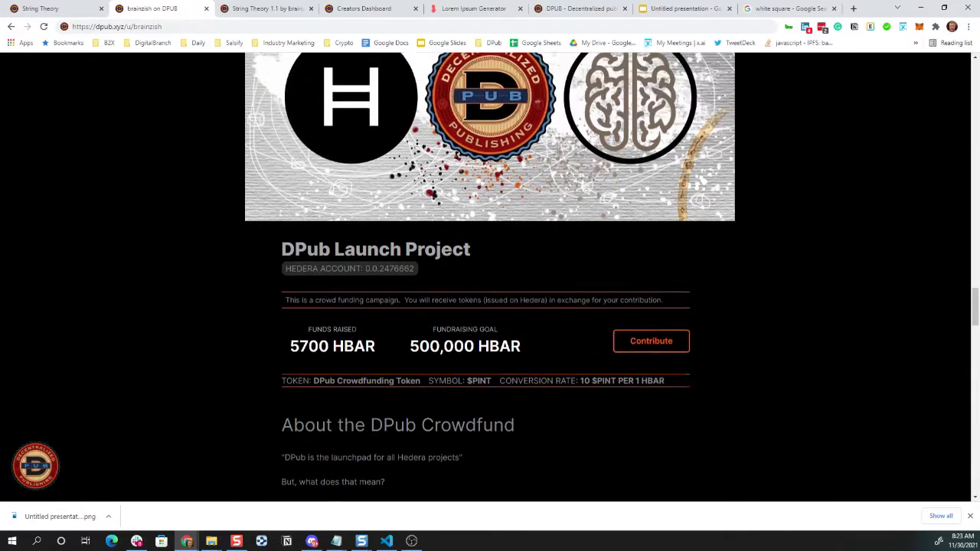
{"action": "scroll", "coordinate": [390, 273], "scroll_direction": "down", "scroll_amount": 2}
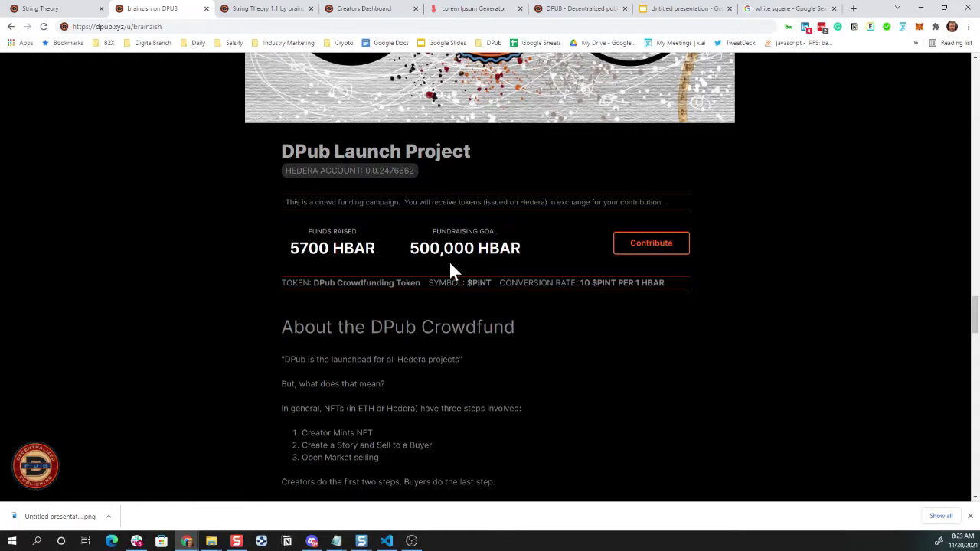
{"action": "scroll", "coordinate": [451, 268], "scroll_direction": "down", "scroll_amount": 2}
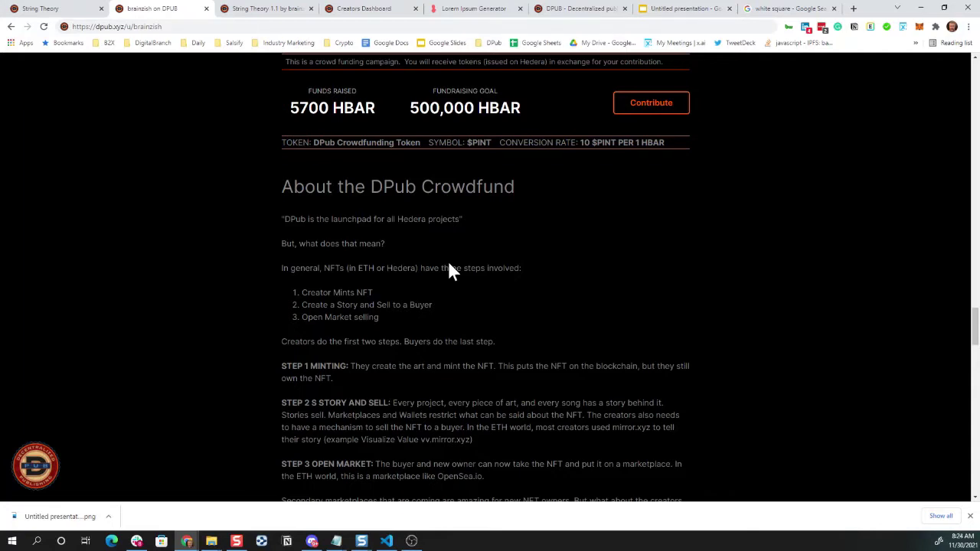
{"action": "scroll", "coordinate": [450, 269], "scroll_direction": "down", "scroll_amount": 3}
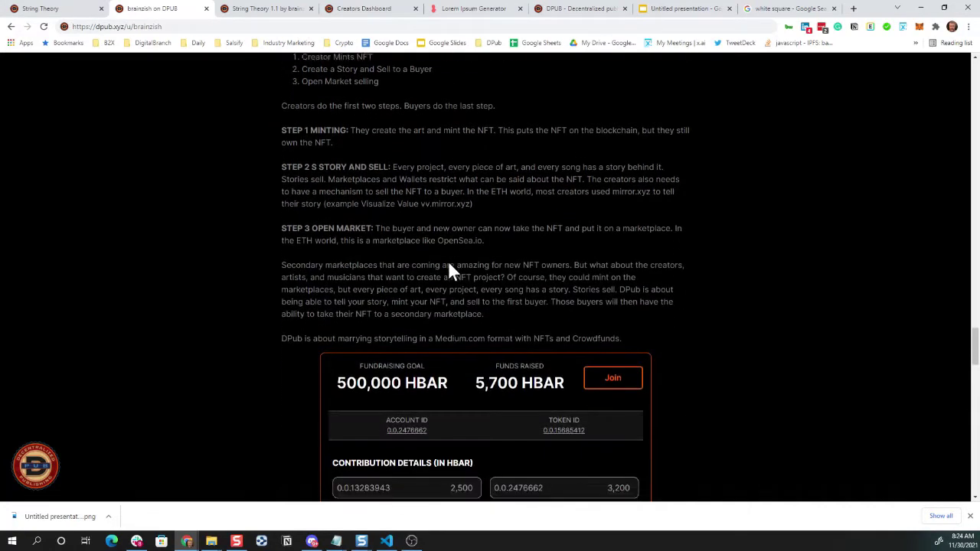
{"action": "scroll", "coordinate": [450, 270], "scroll_direction": "down", "scroll_amount": 2}
{"action": "scroll", "coordinate": [470, 246], "scroll_direction": "up", "scroll_amount": 1}
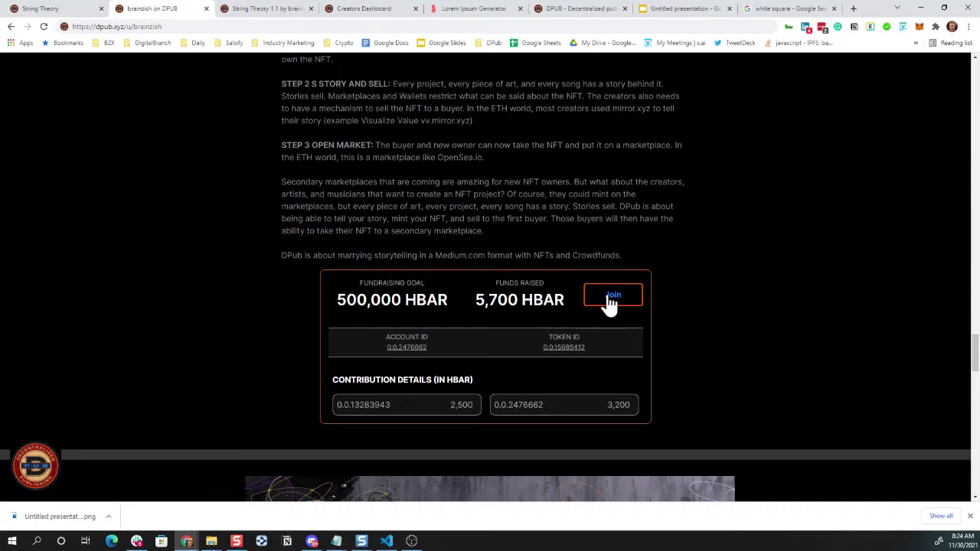
{"action": "scroll", "coordinate": [595, 303], "scroll_direction": "down", "scroll_amount": 1}
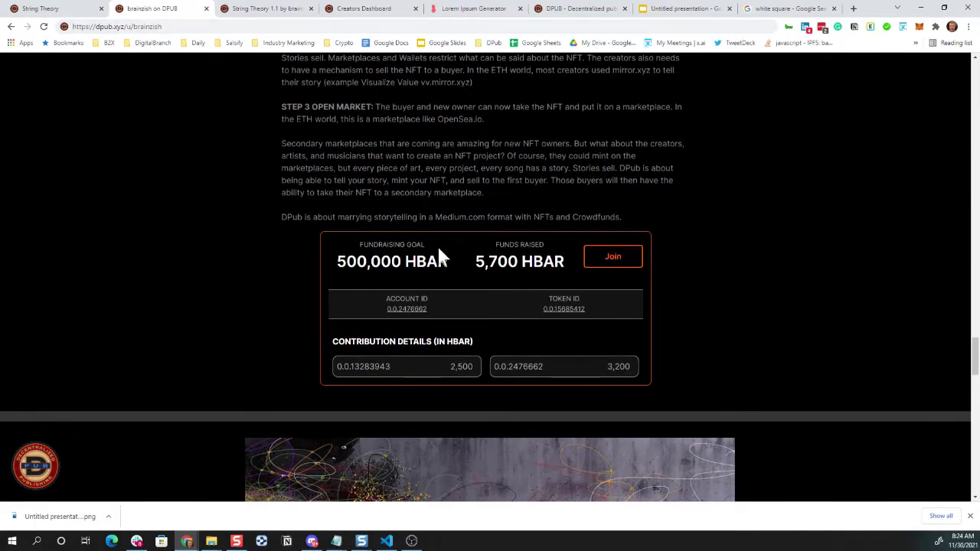
Review the profile's String Theory 1.1 story with its NFT card and the What is DPub? article.
{"action": "scroll", "coordinate": [436, 249], "scroll_direction": "down", "scroll_amount": 3}
{"action": "scroll", "coordinate": [436, 249], "scroll_direction": "down", "scroll_amount": 2}
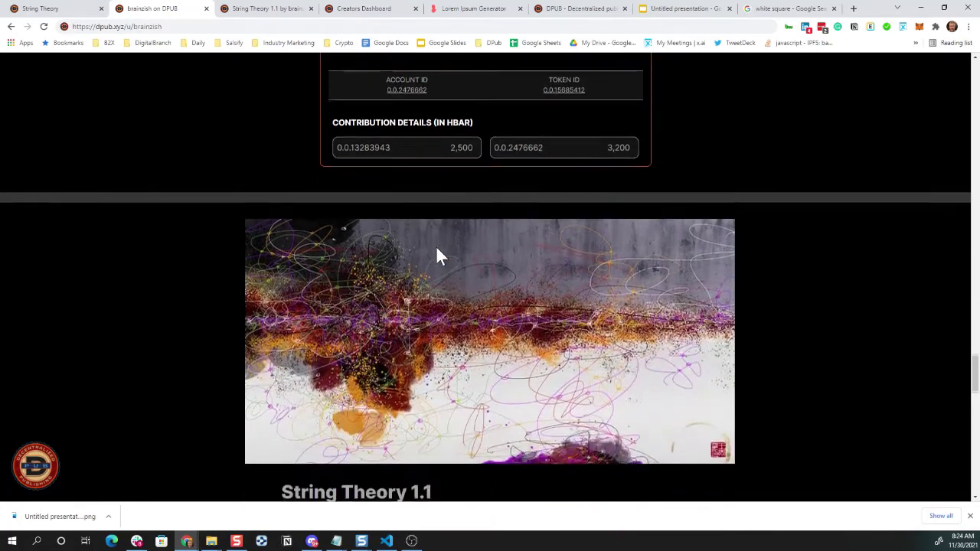
{"action": "scroll", "coordinate": [436, 249], "scroll_direction": "down", "scroll_amount": 2}
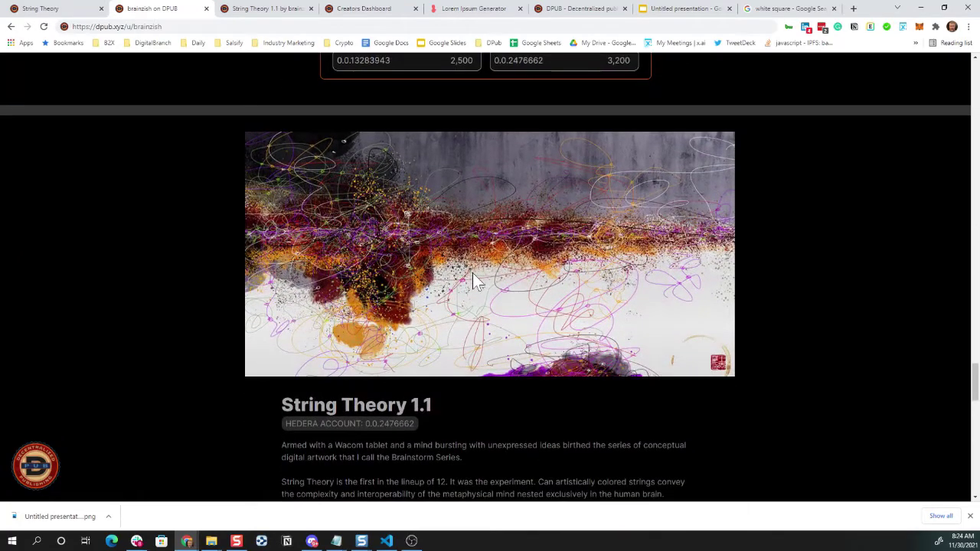
{"action": "scroll", "coordinate": [474, 283], "scroll_direction": "down", "scroll_amount": 2}
{"action": "scroll", "coordinate": [480, 287], "scroll_direction": "down", "scroll_amount": 2}
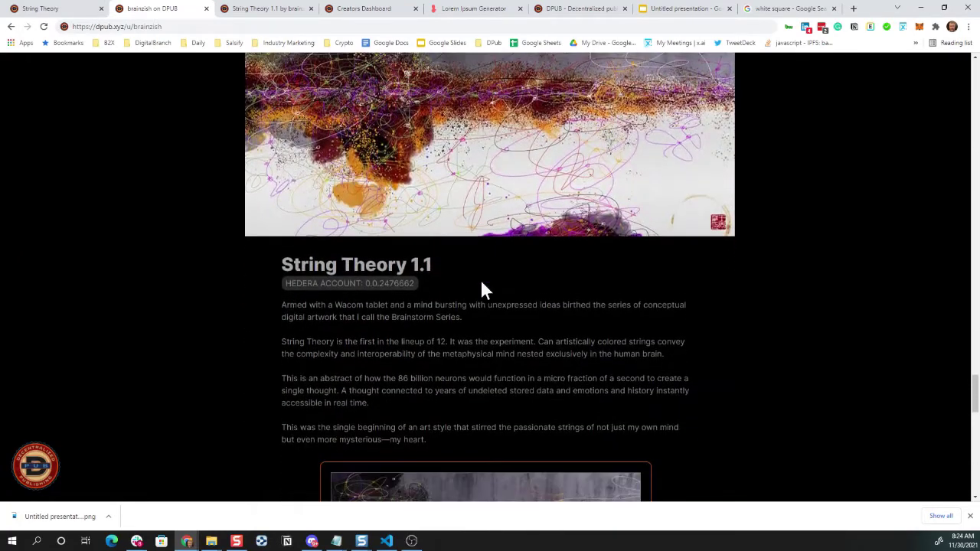
{"action": "scroll", "coordinate": [482, 289], "scroll_direction": "down", "scroll_amount": 2}
{"action": "scroll", "coordinate": [437, 199], "scroll_direction": "down", "scroll_amount": 6}
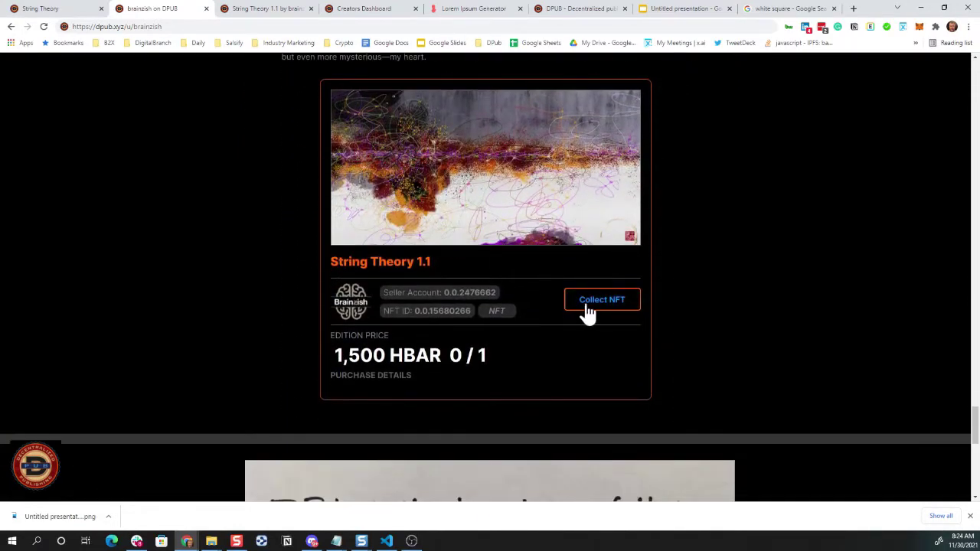
{"action": "scroll", "coordinate": [586, 310], "scroll_direction": "down", "scroll_amount": 2}
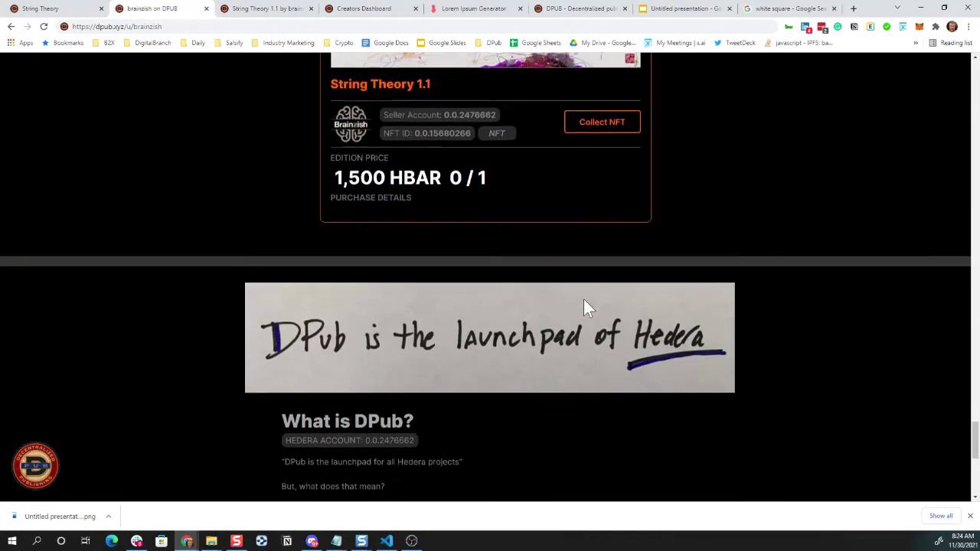
{"action": "scroll", "coordinate": [582, 297], "scroll_direction": "down", "scroll_amount": 5}
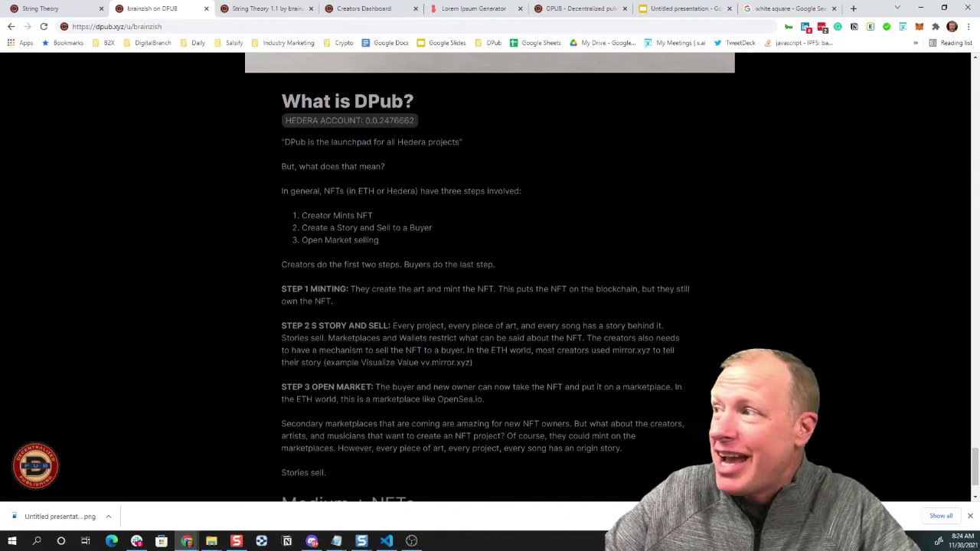
Read the rest of the What is DPub? article through its Medium + NFTs section.
{"action": "scroll", "coordinate": [501, 264], "scroll_direction": "down", "scroll_amount": 1}
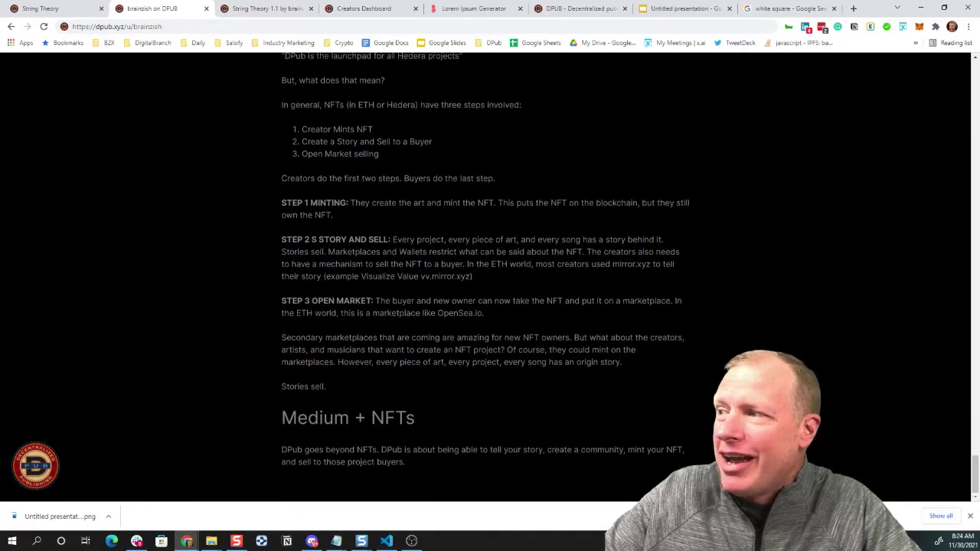
{"action": "scroll", "coordinate": [499, 275], "scroll_direction": "up", "scroll_amount": 2}
{"action": "scroll", "coordinate": [500, 277], "scroll_direction": "down", "scroll_amount": 2}
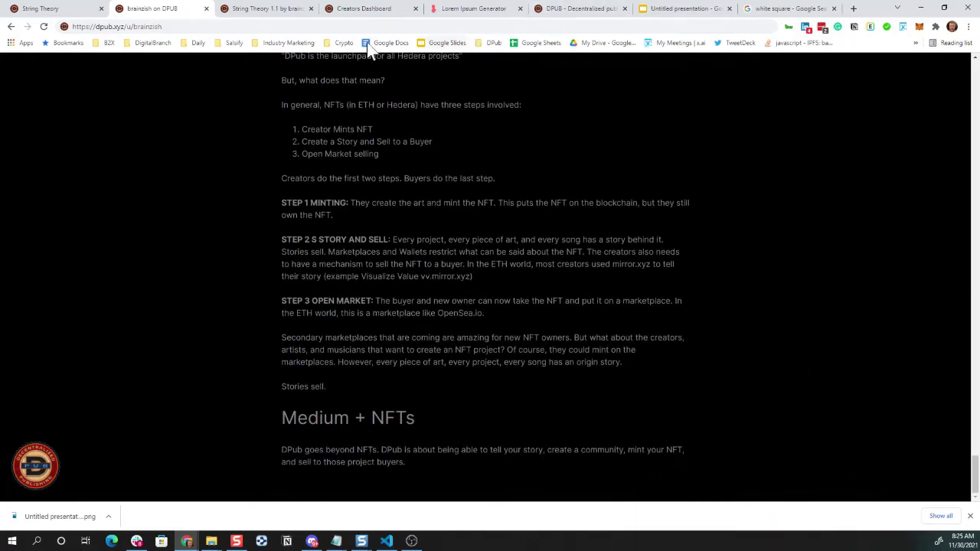
Compare the standalone String Theory 1.1 story page with the creator's profile page, examining the story down to its NFT card.
{"action": "left_click", "coordinate": [277, 14]}
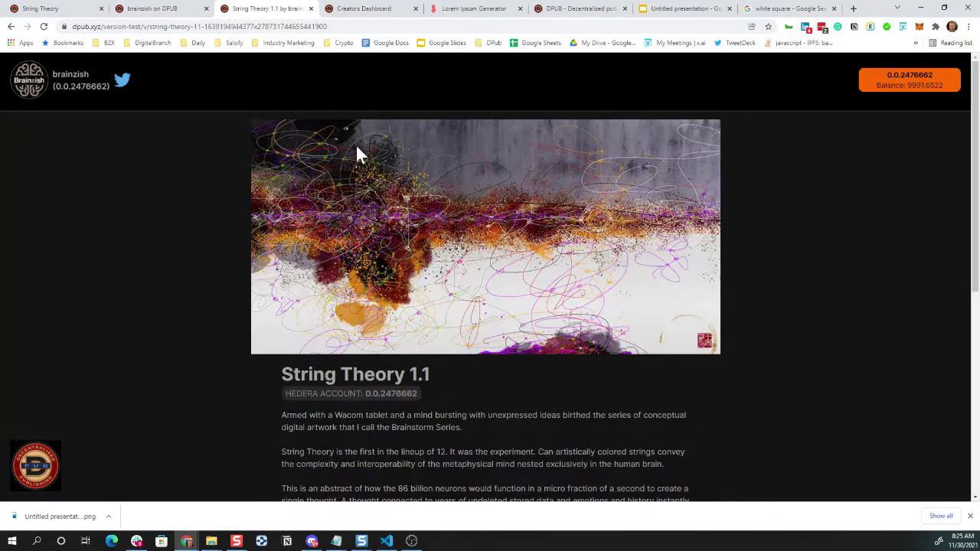
{"action": "scroll", "coordinate": [375, 170], "scroll_direction": "down", "scroll_amount": 1}
{"action": "scroll", "coordinate": [376, 171], "scroll_direction": "up", "scroll_amount": 1}
{"action": "scroll", "coordinate": [332, 188], "scroll_direction": "down", "scroll_amount": 1}
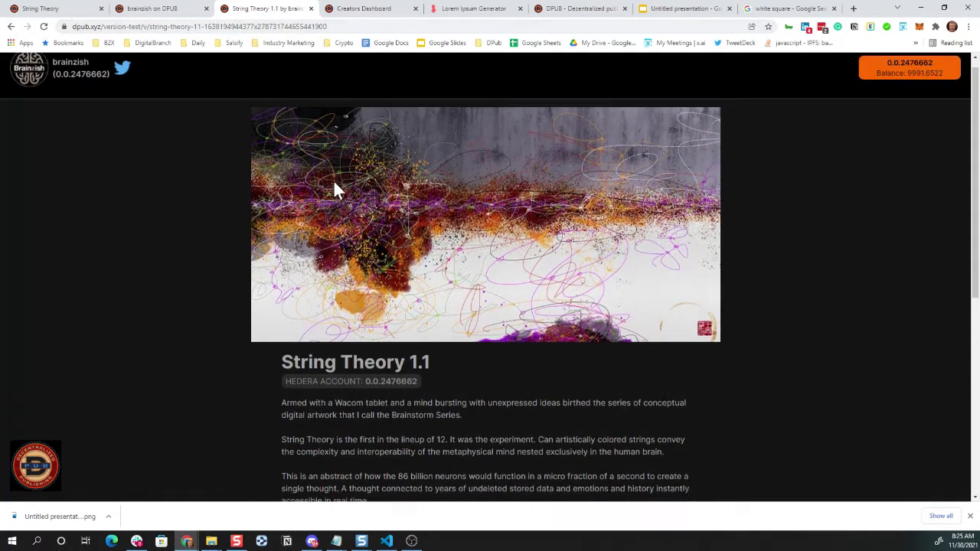
{"action": "scroll", "coordinate": [329, 177], "scroll_direction": "up", "scroll_amount": 1}
{"action": "left_click", "coordinate": [195, 12]}
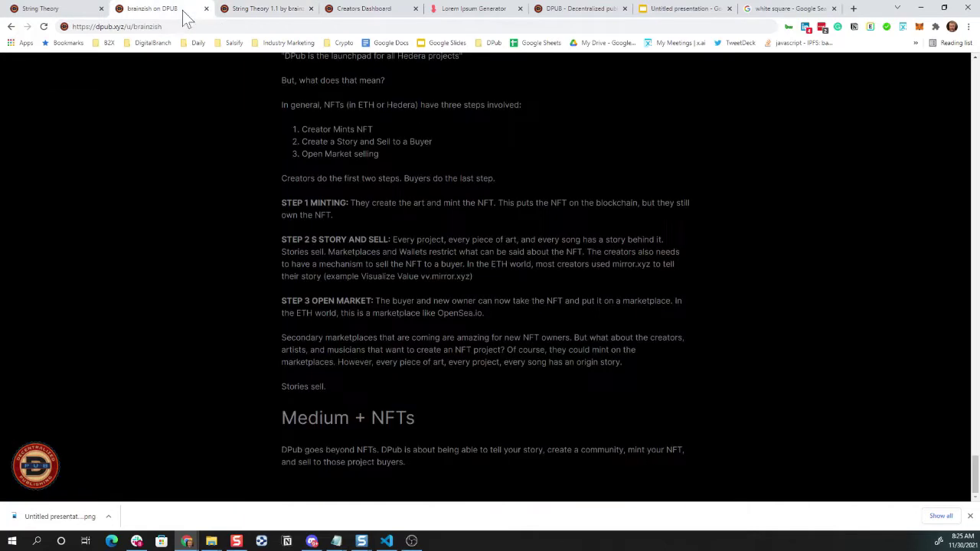
{"action": "scroll", "coordinate": [175, 73], "scroll_direction": "up", "scroll_amount": 1}
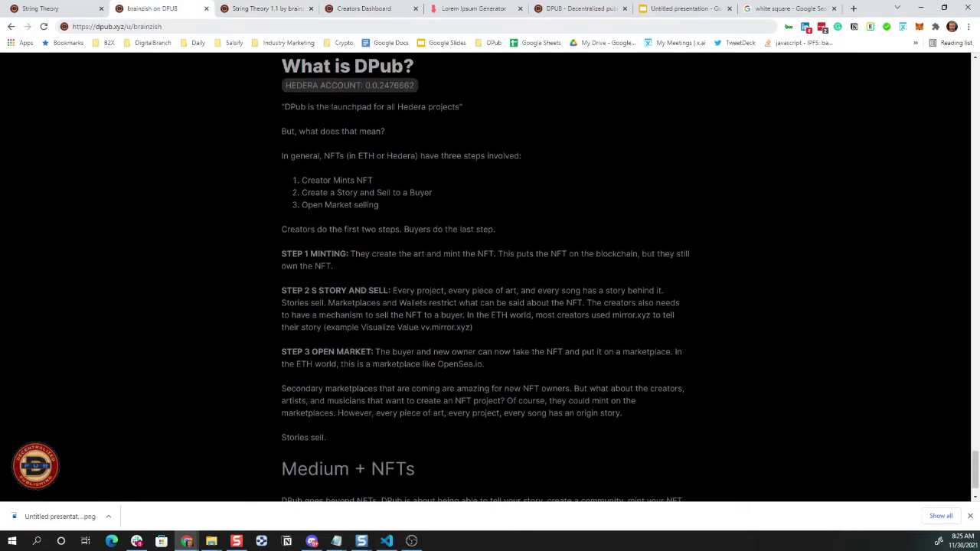
{"action": "left_click", "coordinate": [278, 11]}
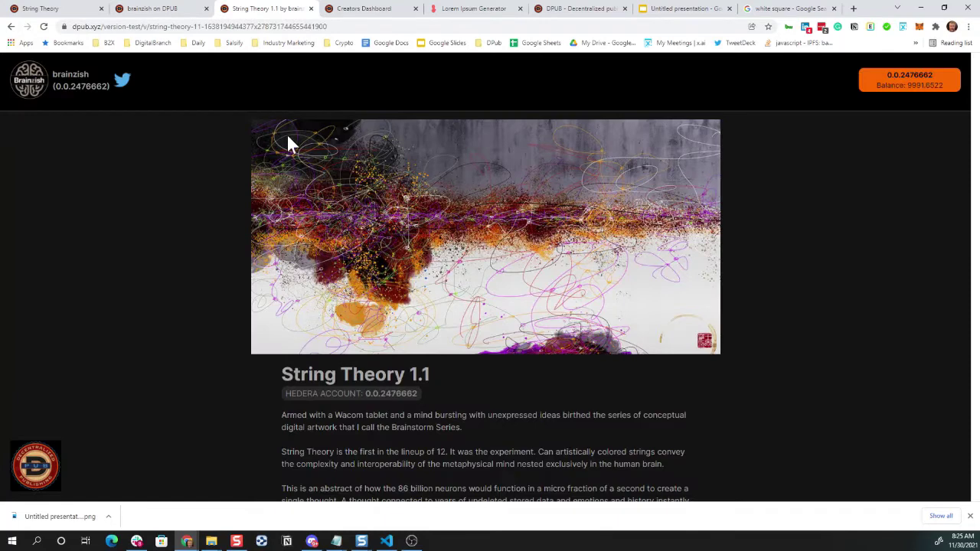
{"action": "scroll", "coordinate": [270, 161], "scroll_direction": "down", "scroll_amount": 2}
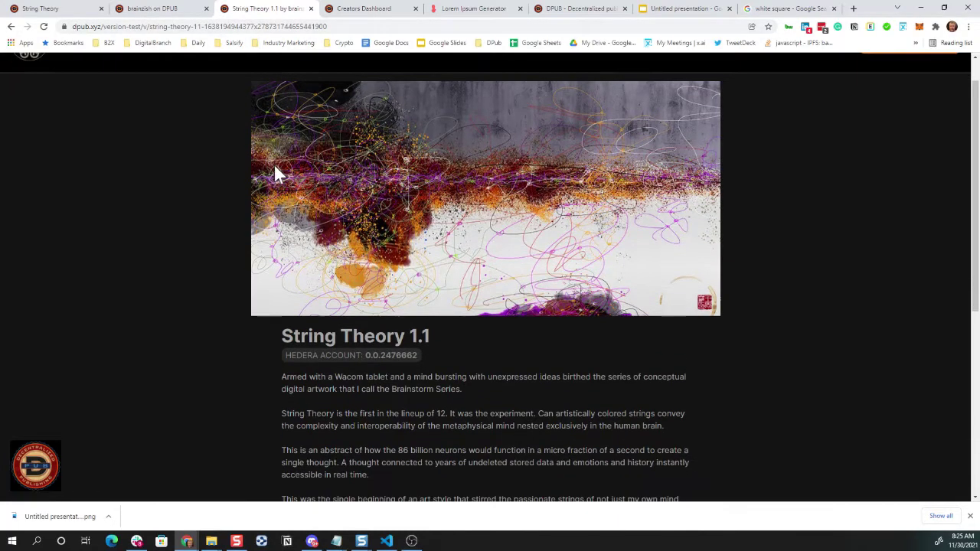
{"action": "scroll", "coordinate": [349, 230], "scroll_direction": "down", "scroll_amount": 4}
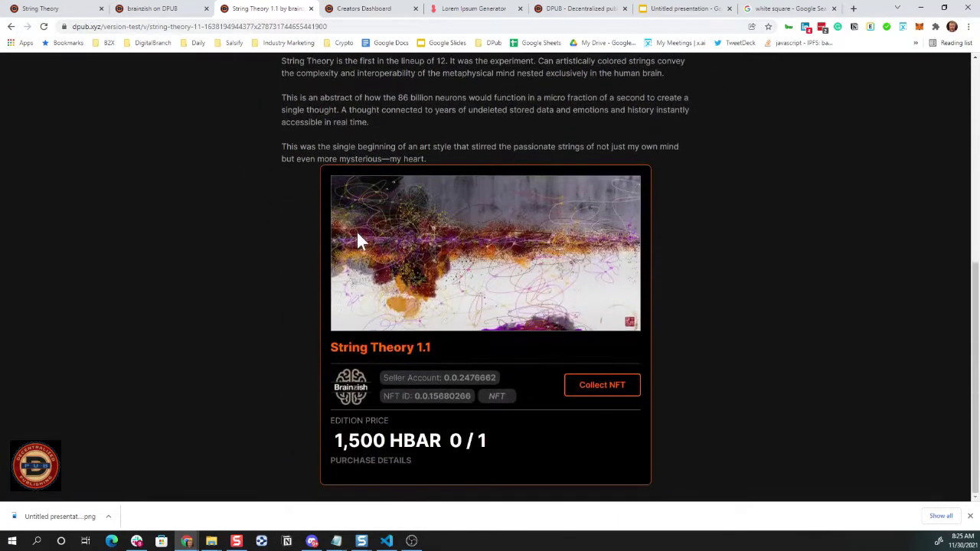
{"action": "scroll", "coordinate": [455, 264], "scroll_direction": "up", "scroll_amount": 3}
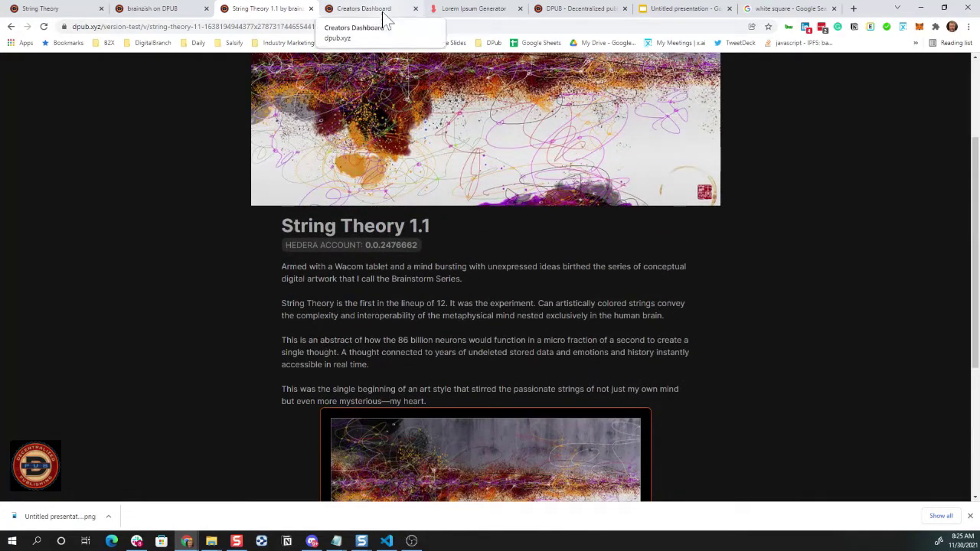
Create a new NFT from the Creators Dashboard, naming it "video nft" with the description "asdfasdfaasdf".
{"action": "left_click", "coordinate": [381, 10]}
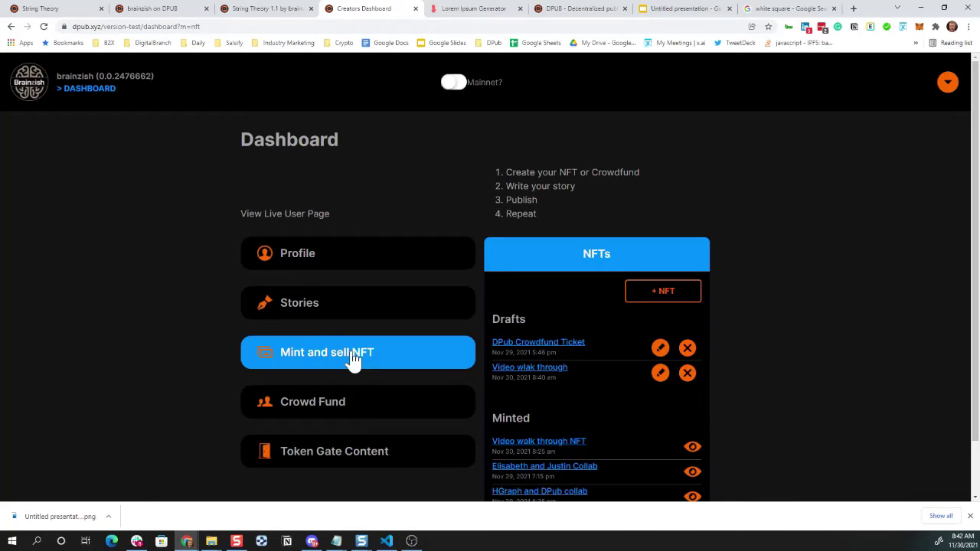
{"action": "left_click", "coordinate": [659, 297]}
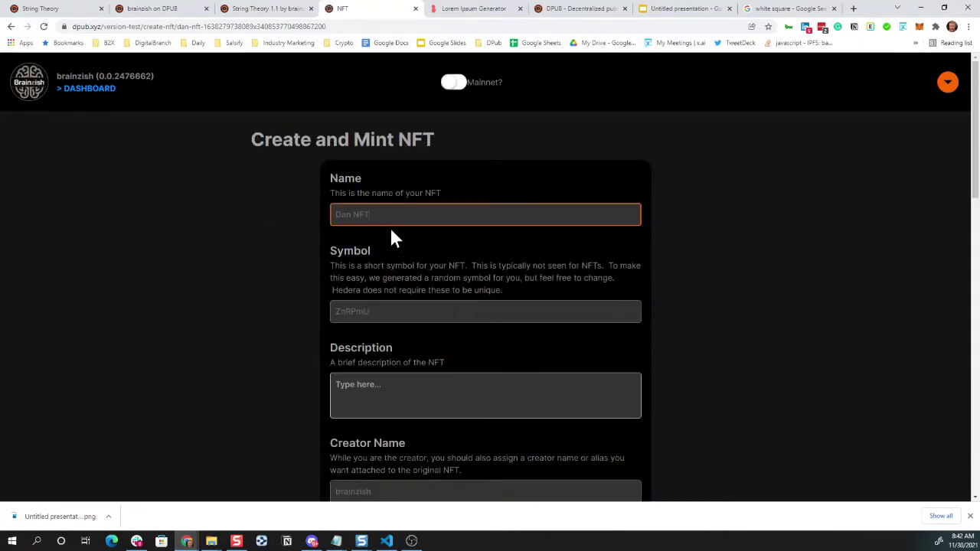
{"action": "left_click_drag", "start_coordinate": [370, 214], "coordinate": [315, 210]}
{"action": "key", "text": "BackSpace"}
{"action": "type", "text": "video nftasdfasdfaasdf"}
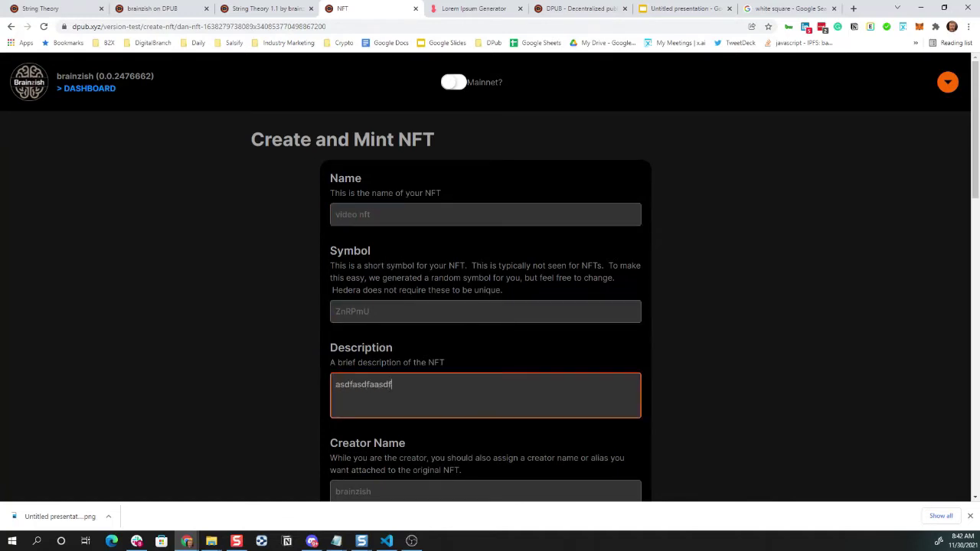
{"action": "key", "text": "Tab"}
Set the NFT's default price to 899 and its creator royalty to 8%.
{"action": "scroll", "coordinate": [379, 368], "scroll_direction": "down", "scroll_amount": 1}
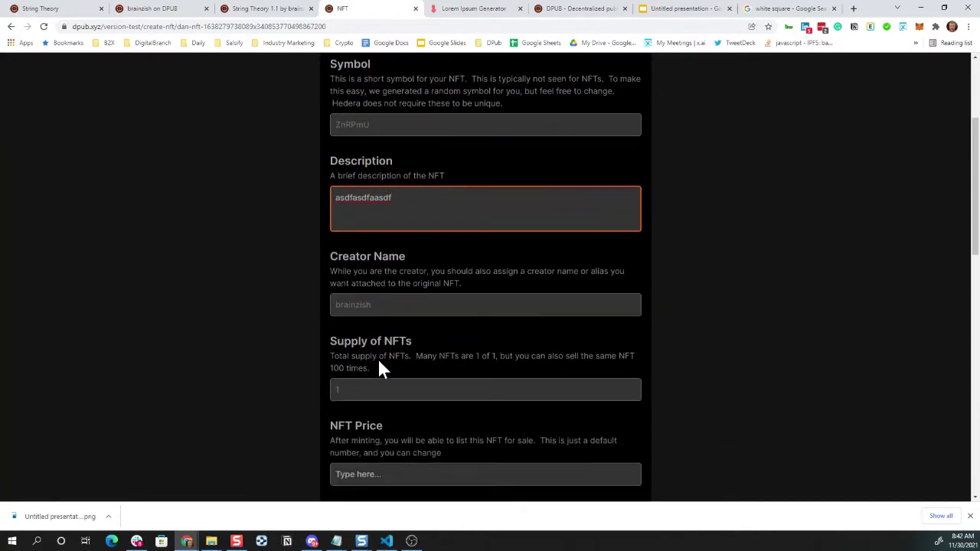
{"action": "scroll", "coordinate": [378, 311], "scroll_direction": "down", "scroll_amount": 2}
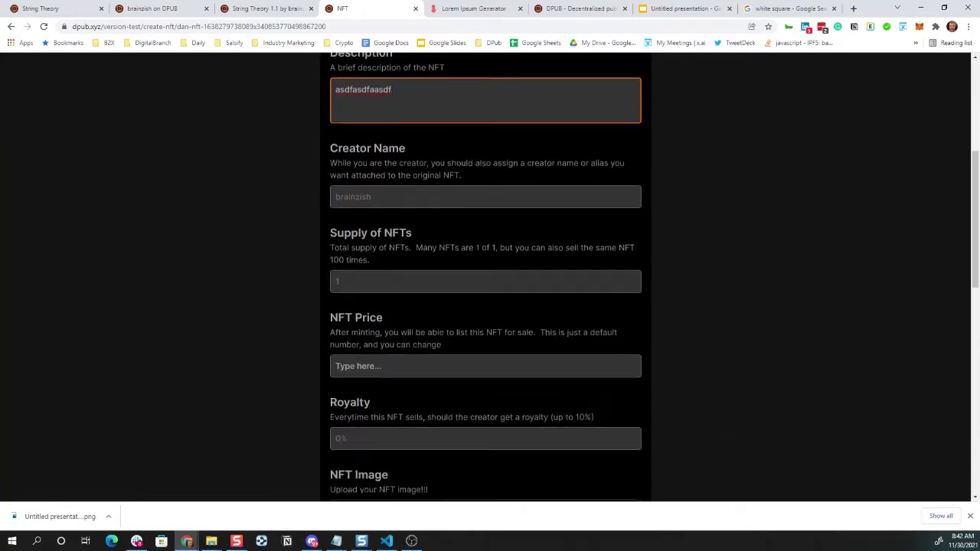
{"action": "scroll", "coordinate": [369, 281], "scroll_direction": "down", "scroll_amount": 1}
{"action": "left_click", "coordinate": [369, 241]}
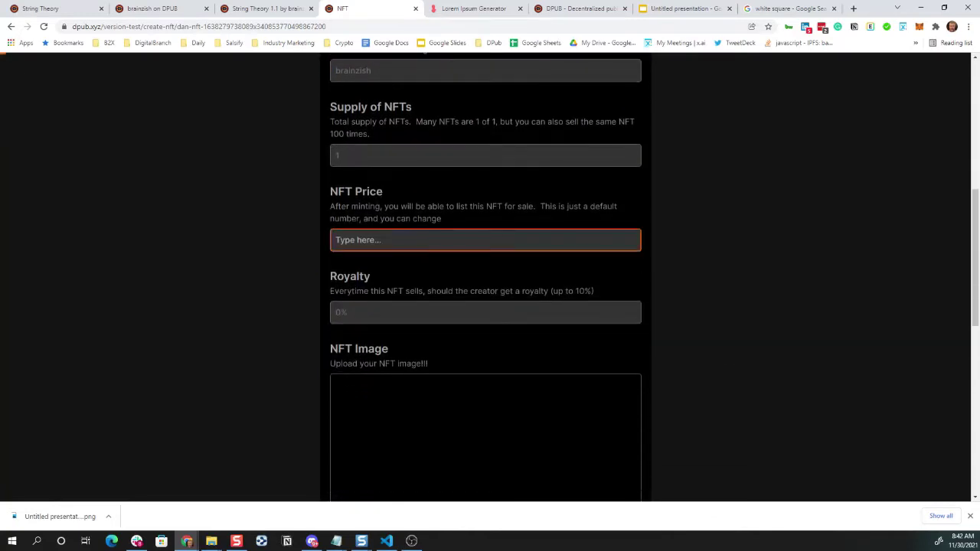
{"action": "type", "text": "899"}
{"action": "left_click", "coordinate": [485, 312]}
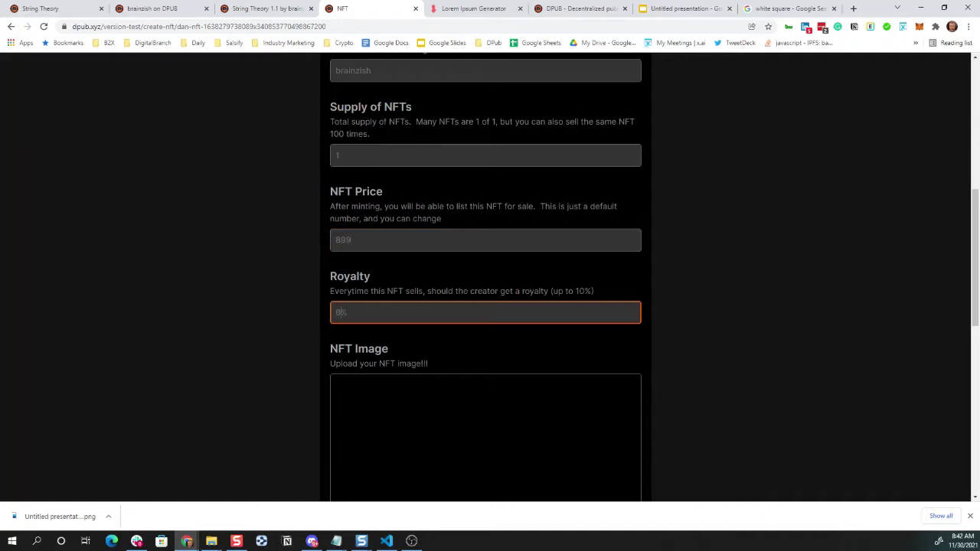
Upload COLLAB ARTWORK.png from Downloads as the NFT image.
{"action": "scroll", "coordinate": [448, 351], "scroll_direction": "down", "scroll_amount": 2}
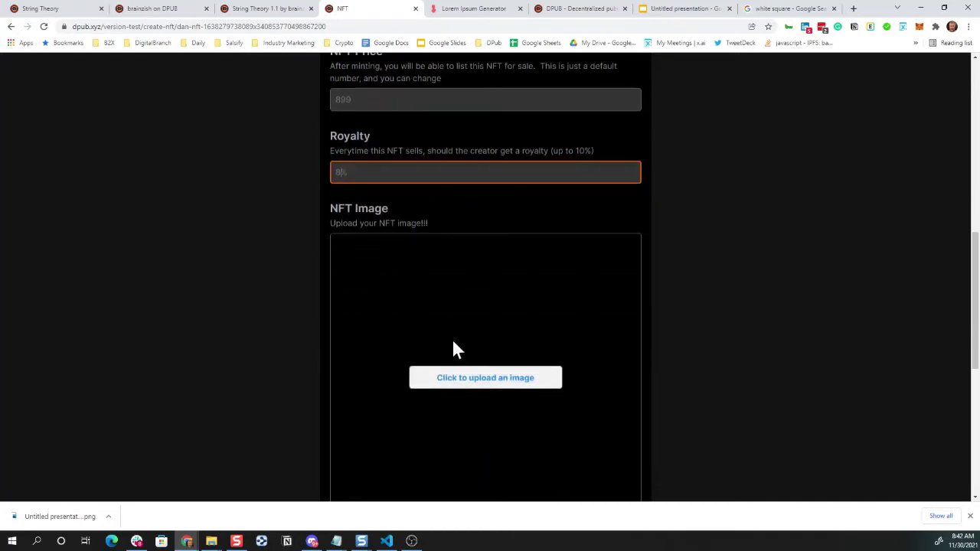
{"action": "left_click", "coordinate": [465, 386]}
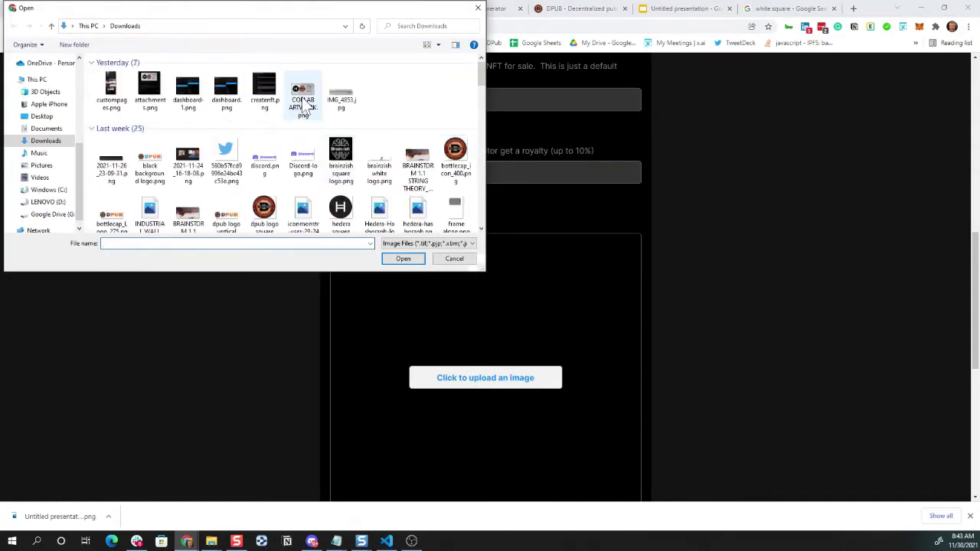
{"action": "double_click", "coordinate": [338, 164]}
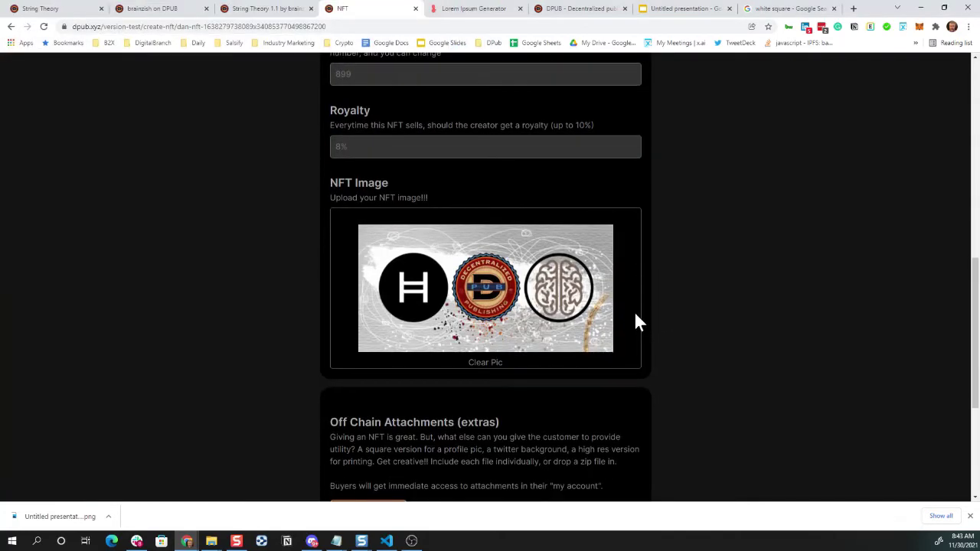
Start an off-chain attachment for the NFT, named "high res img" with the description "asdfas".
{"action": "scroll", "coordinate": [627, 314], "scroll_direction": "down", "scroll_amount": 2}
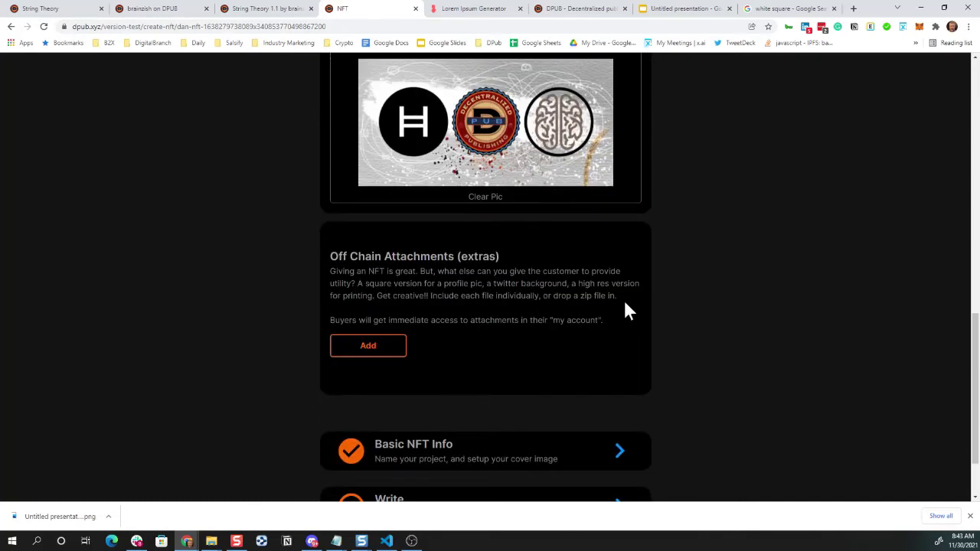
{"action": "scroll", "coordinate": [486, 276], "scroll_direction": "up", "scroll_amount": 1}
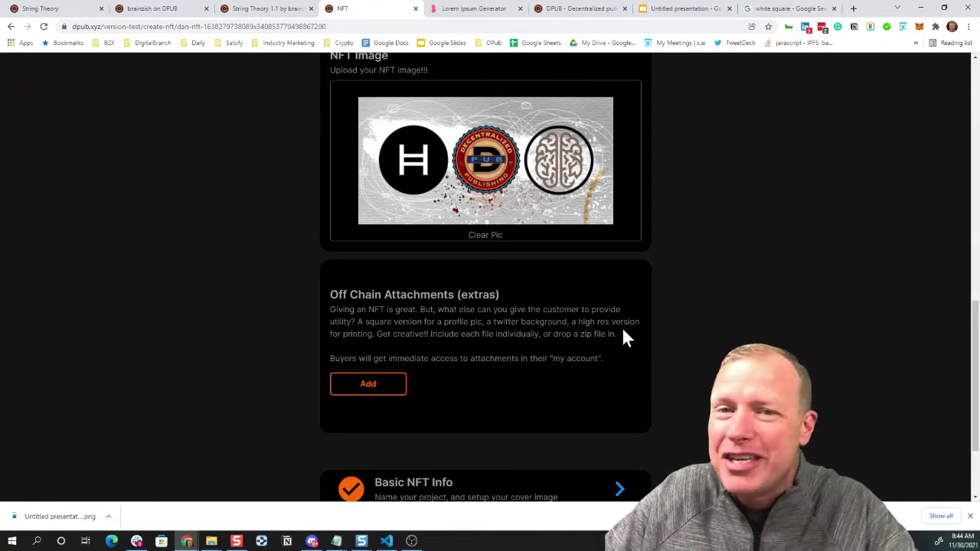
{"action": "scroll", "coordinate": [505, 349], "scroll_direction": "down", "scroll_amount": 2}
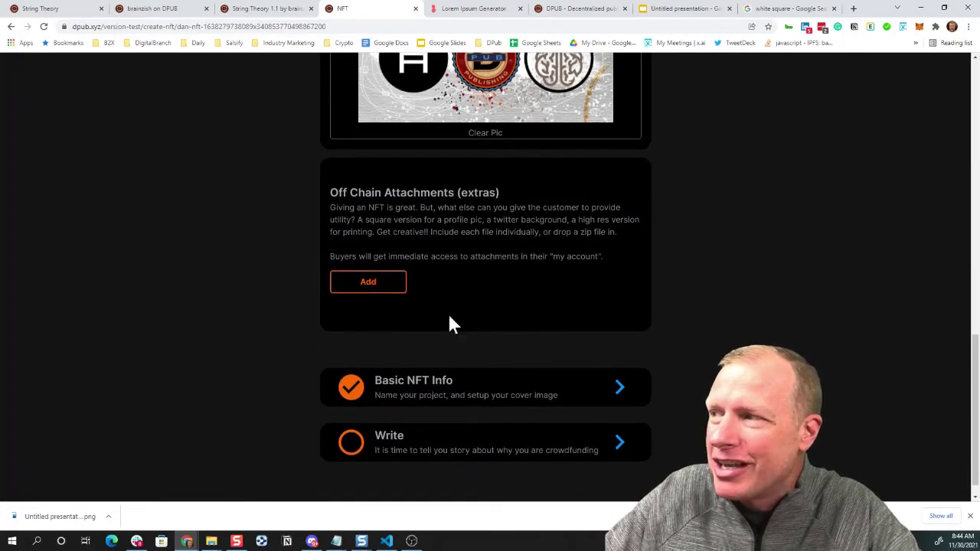
{"action": "left_click", "coordinate": [381, 289]}
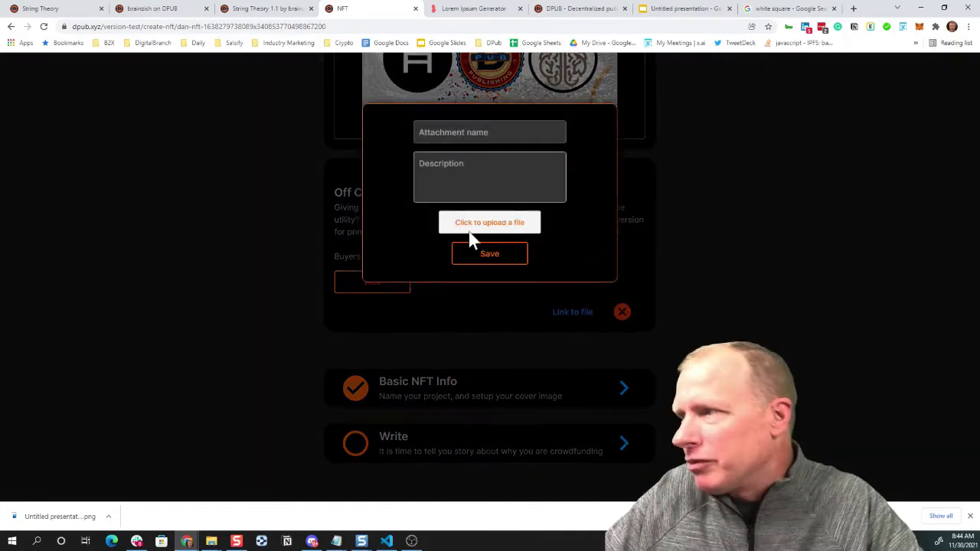
{"action": "left_click", "coordinate": [469, 133]}
{"action": "type", "text": "he"}
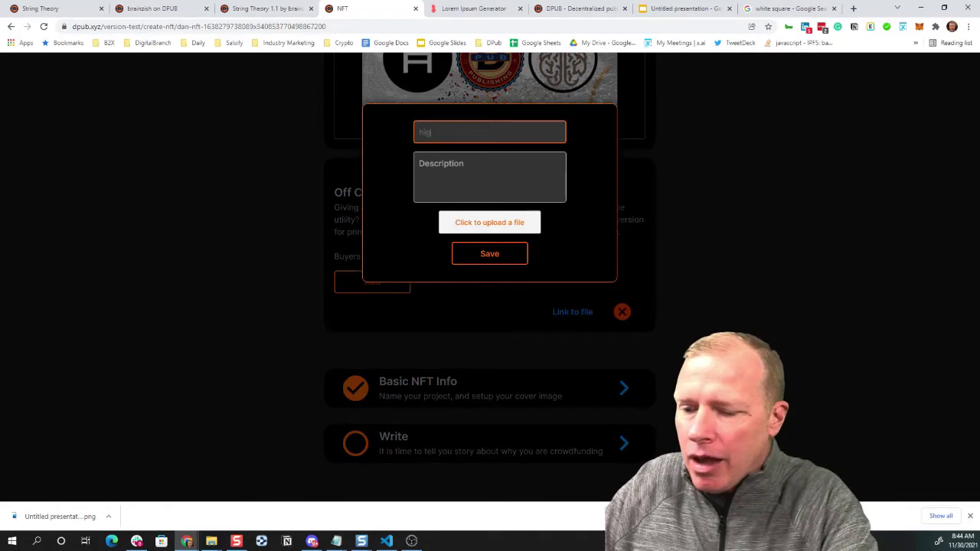
{"action": "type", "text": "gh res i"}
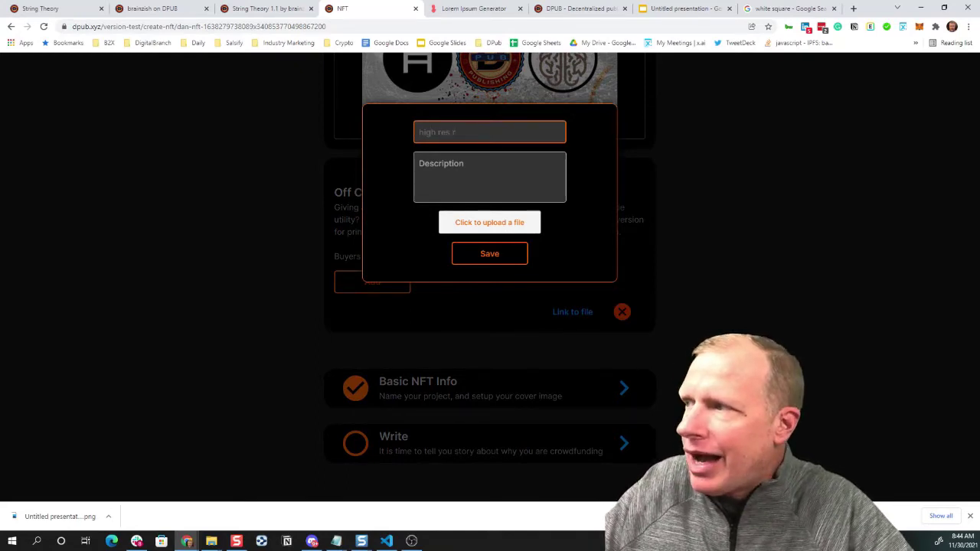
{"action": "type", "text": "mg"}
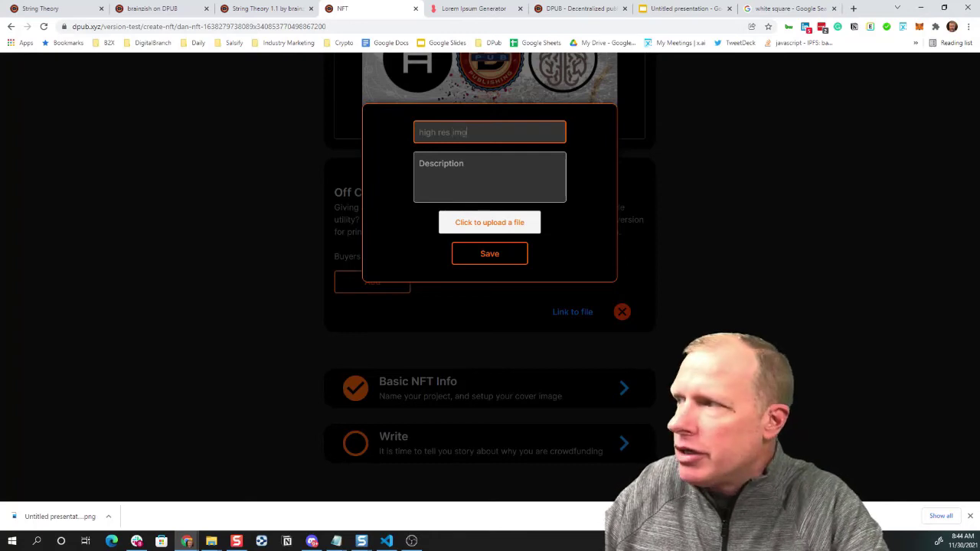
{"action": "key", "text": "Tab"}
{"action": "type", "text": "asdfas"}
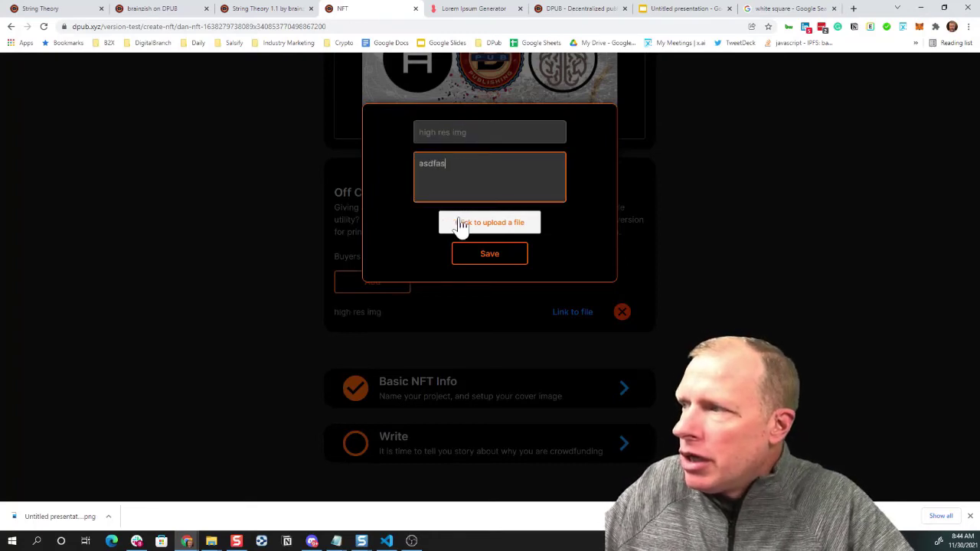
Upload dashboard.png from Downloads as the attachment's file and save the attachment.
{"action": "left_click", "coordinate": [462, 225]}
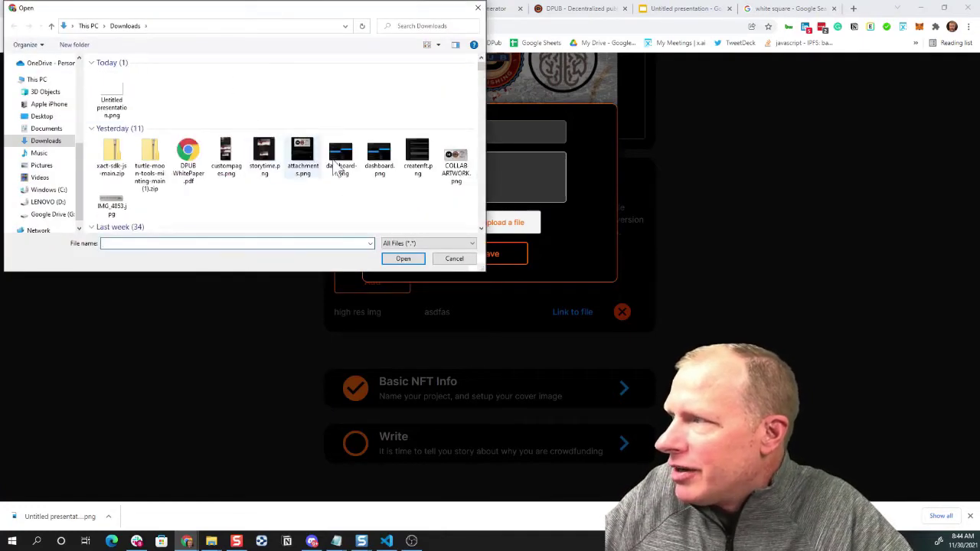
{"action": "double_click", "coordinate": [377, 159]}
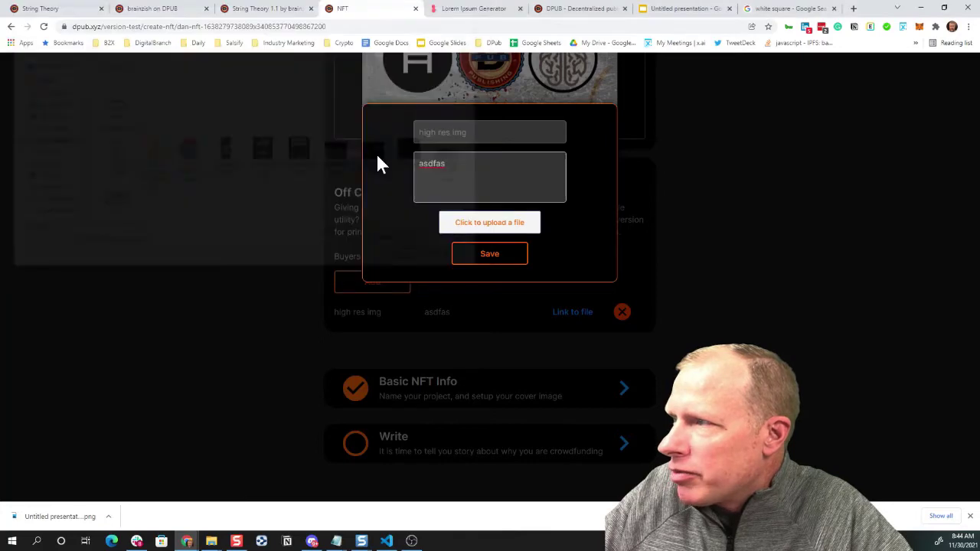
{"action": "left_click", "coordinate": [486, 259]}
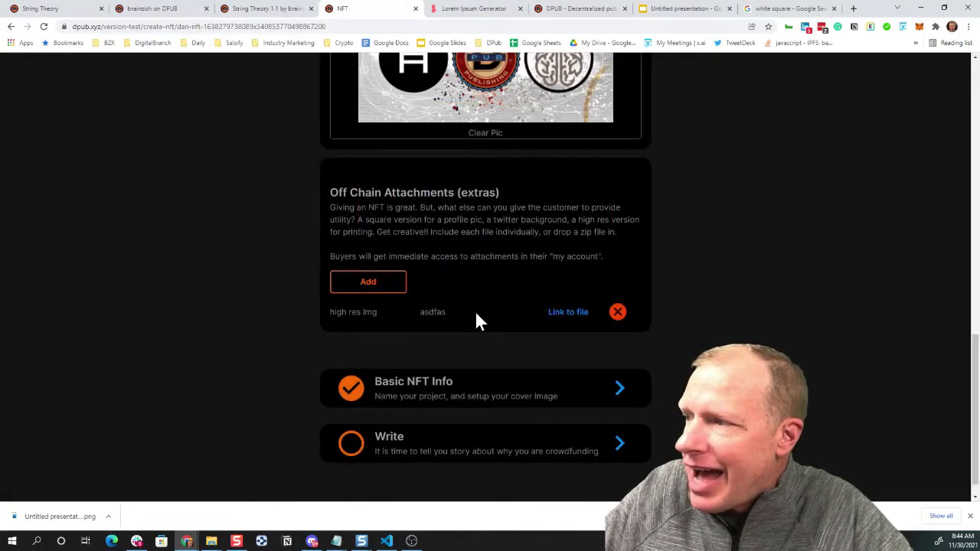
View the attached file through its link, close it and review the Off Chain Attachments section.
{"action": "left_click", "coordinate": [567, 320]}
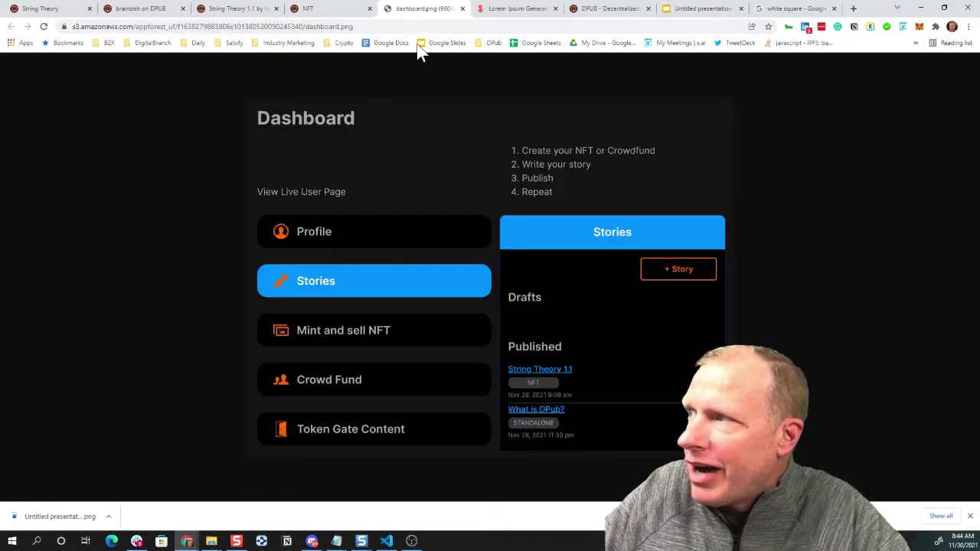
{"action": "left_click", "coordinate": [462, 9]}
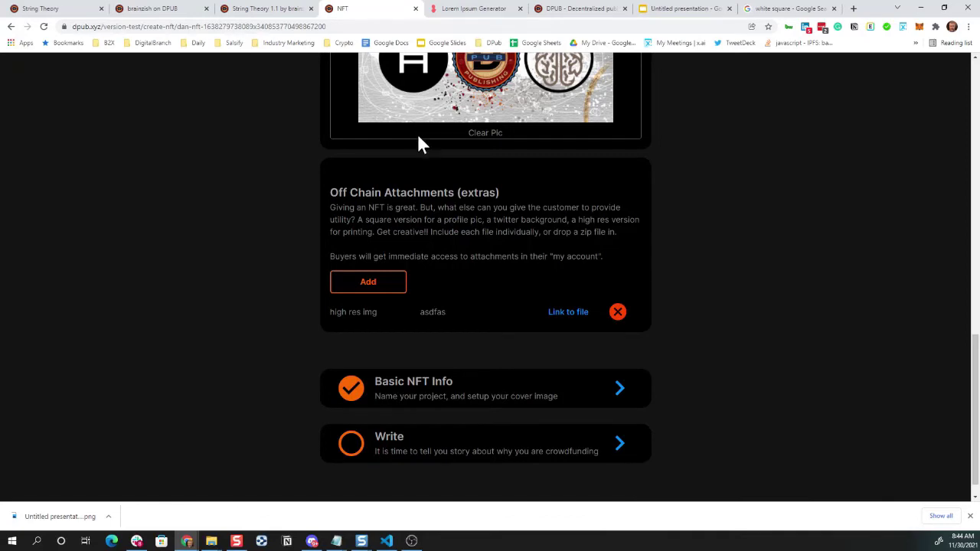
{"action": "scroll", "coordinate": [456, 245], "scroll_direction": "down", "scroll_amount": 1}
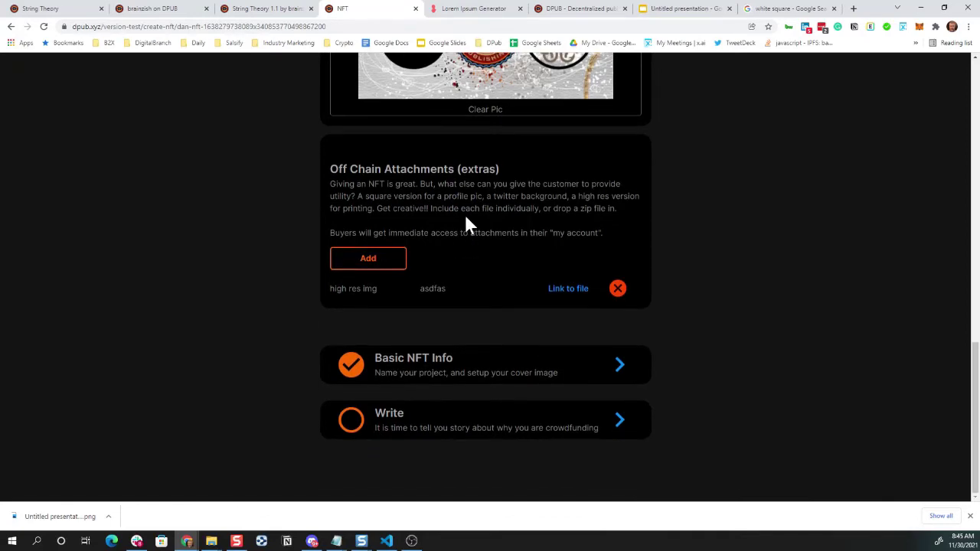
{"action": "scroll", "coordinate": [465, 216], "scroll_direction": "up", "scroll_amount": 1}
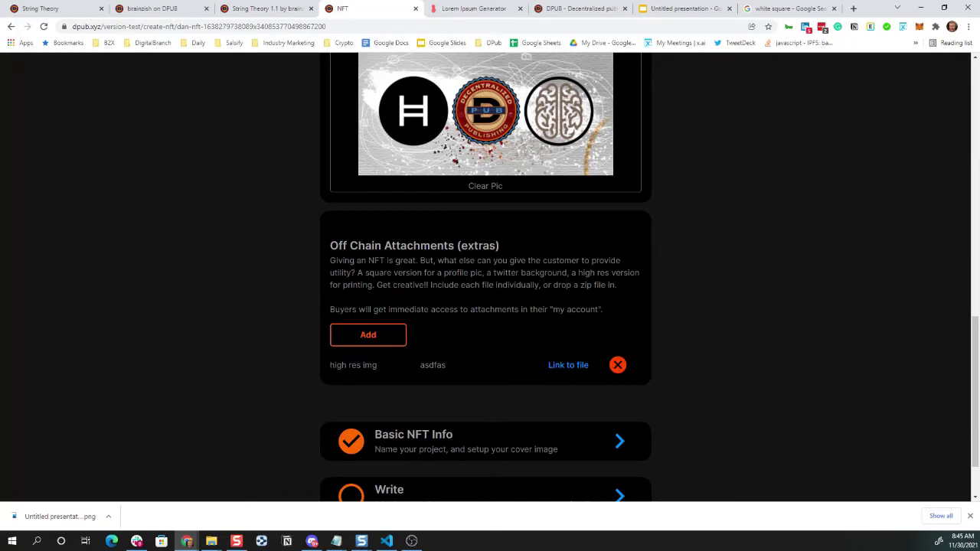
Open the Write stage of the NFT setup and look over the story draft with its embedded NFT card.
{"action": "scroll", "coordinate": [486, 276], "scroll_direction": "down", "scroll_amount": 1}
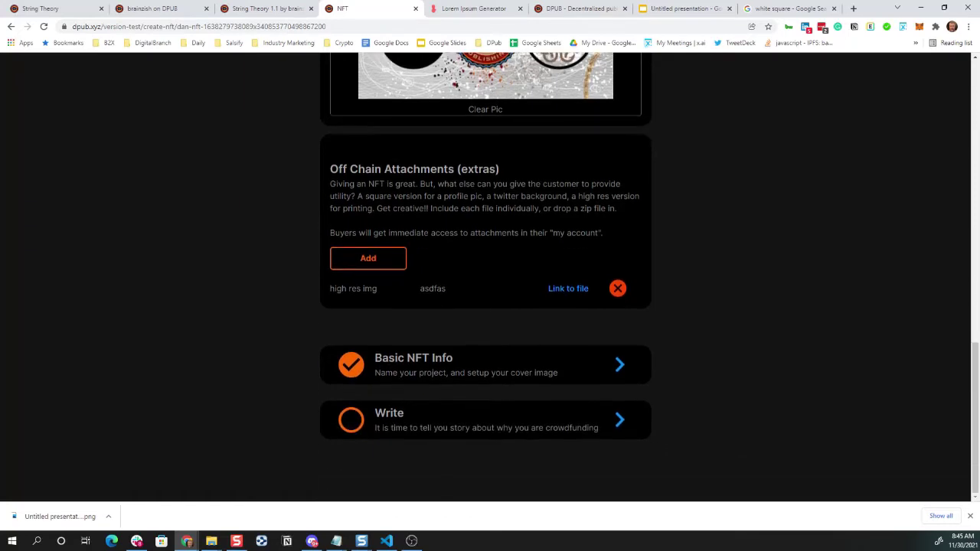
{"action": "left_click", "coordinate": [443, 429]}
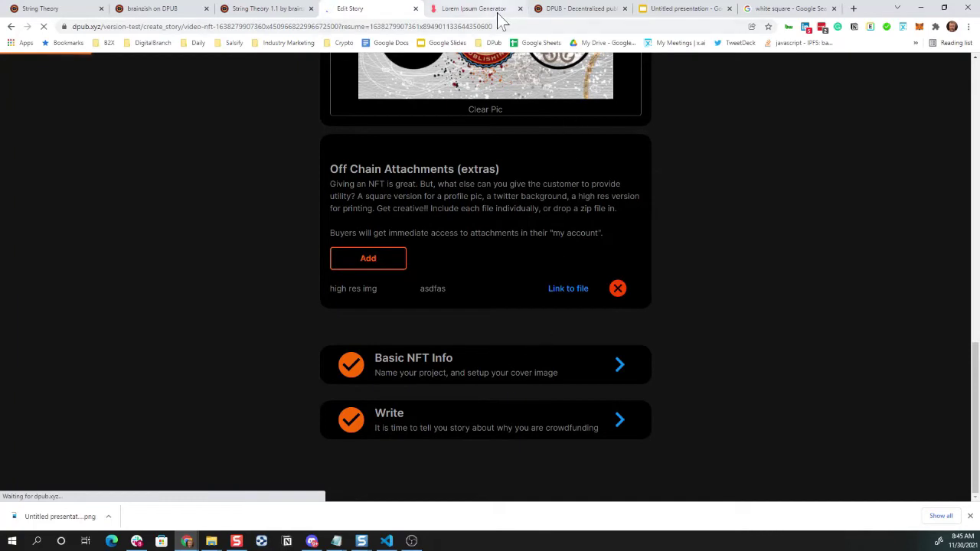
{"action": "scroll", "coordinate": [520, 192], "scroll_direction": "down", "scroll_amount": 1}
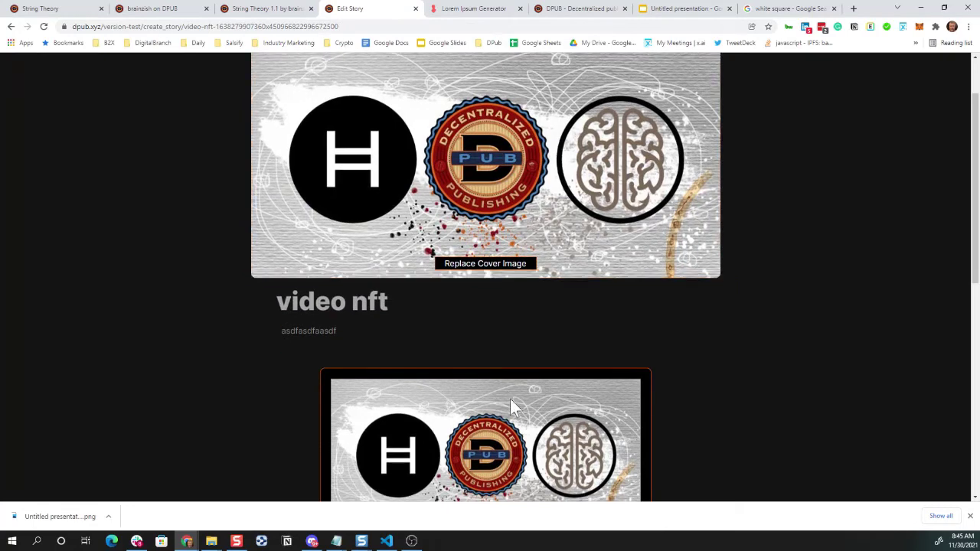
{"action": "scroll", "coordinate": [519, 426], "scroll_direction": "down", "scroll_amount": 1}
{"action": "scroll", "coordinate": [517, 416], "scroll_direction": "up", "scroll_amount": 1}
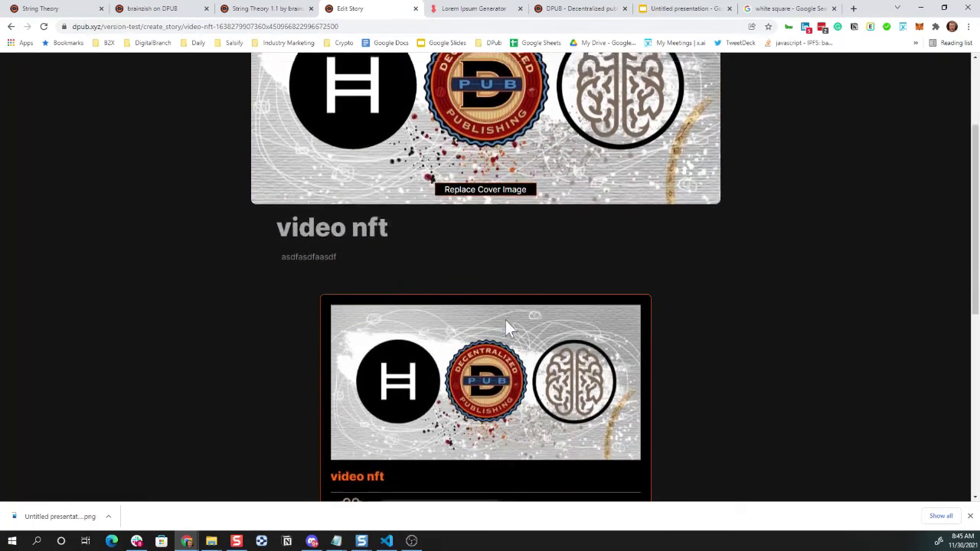
Replace the story's cover image with TICKET DAO.png from Downloads.
{"action": "left_click", "coordinate": [496, 256]}
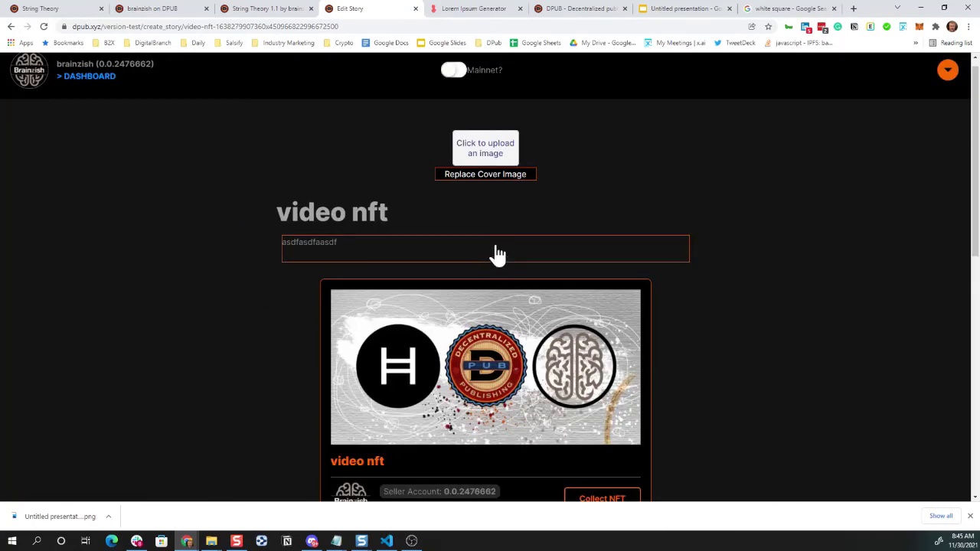
{"action": "left_click", "coordinate": [483, 174]}
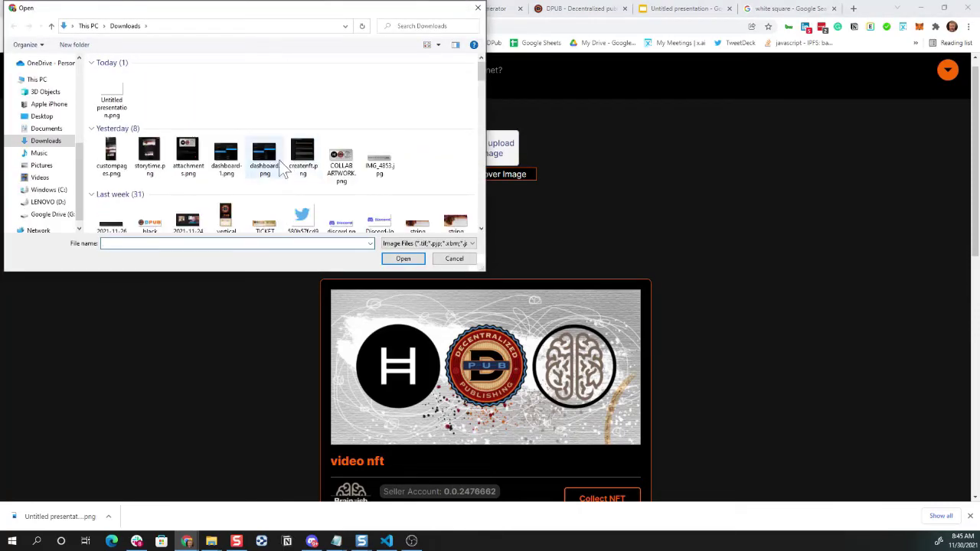
{"action": "scroll", "coordinate": [260, 222], "scroll_direction": "down", "scroll_amount": 1}
{"action": "left_click", "coordinate": [260, 221]}
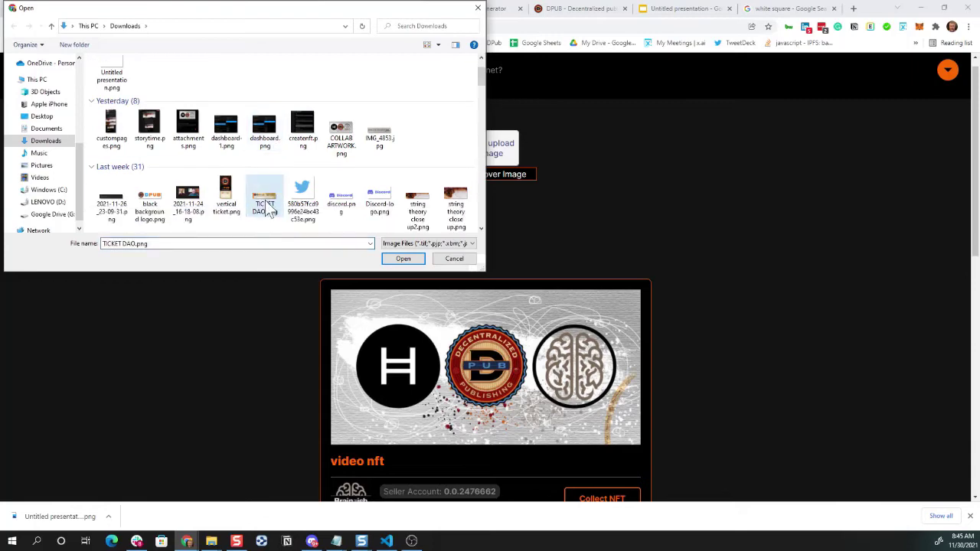
{"action": "double_click", "coordinate": [264, 198]}
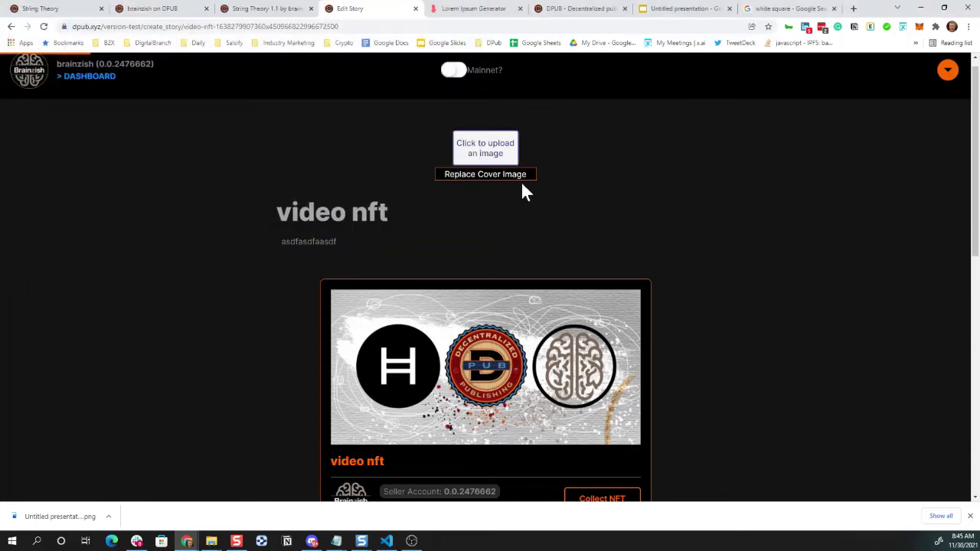
Extend the story title below the cover image to read "video nft BBB NFT".
{"action": "scroll", "coordinate": [518, 193], "scroll_direction": "down", "scroll_amount": 1}
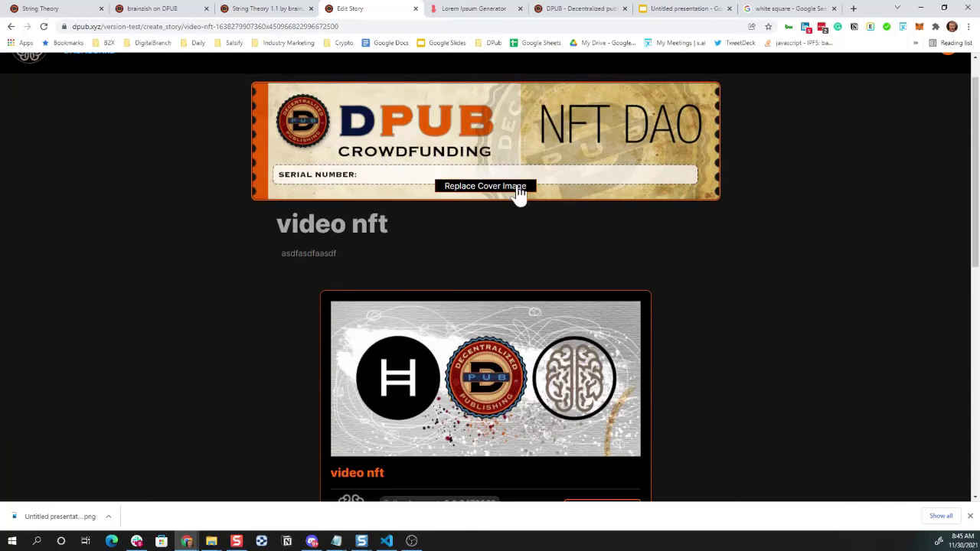
{"action": "left_click", "coordinate": [367, 222]}
{"action": "key", "text": "End"}
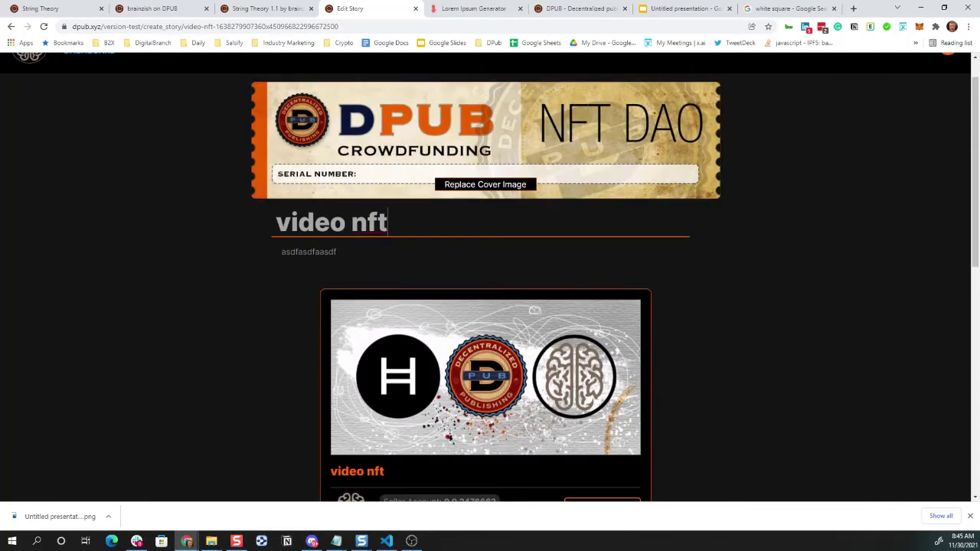
{"action": "type", "text": "BBB"}
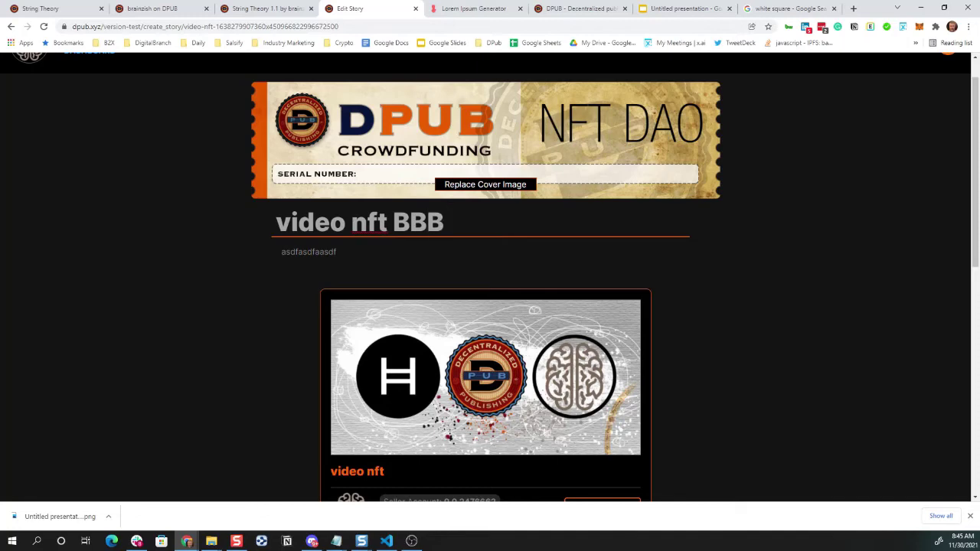
{"action": "type", "text": " NFT"}
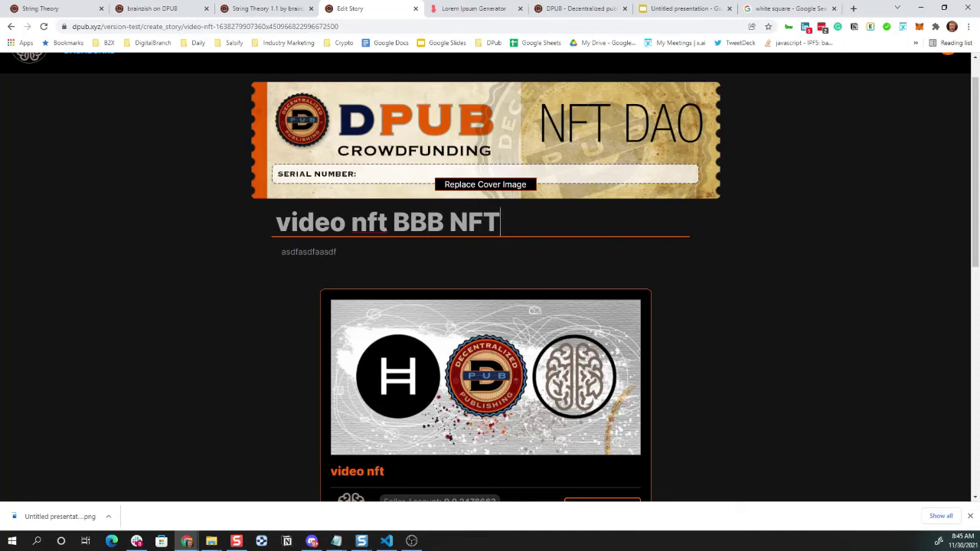
Paste the copied Lorem Ipsum paragraphs as plain text below the existing line in the story body.
{"action": "left_click", "coordinate": [315, 264]}
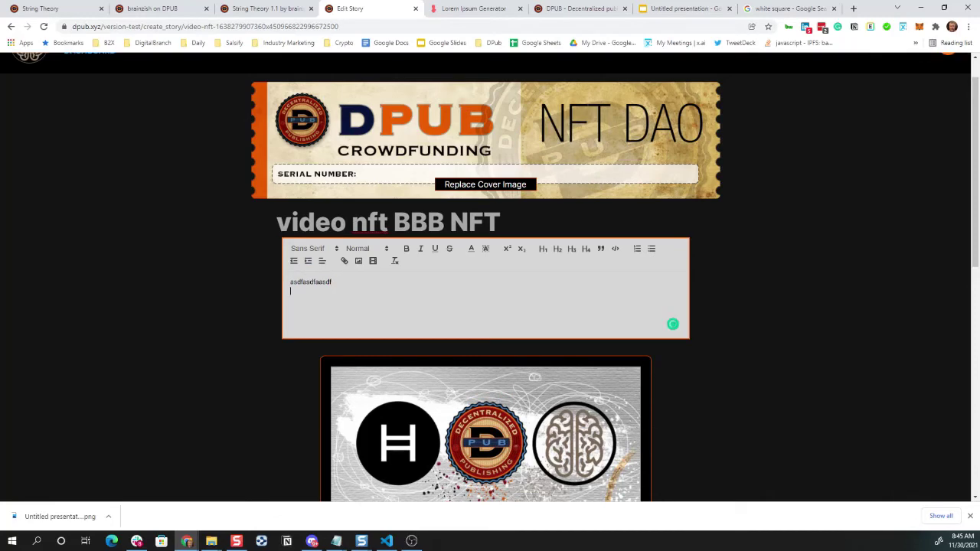
{"action": "key", "text": "Return"}
{"action": "right_click", "coordinate": [300, 302]}
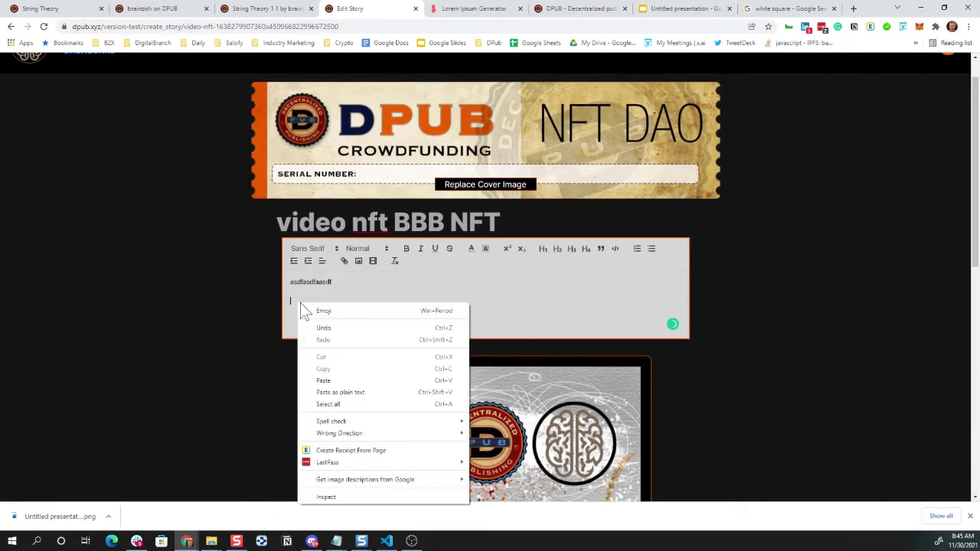
{"action": "left_click", "coordinate": [330, 392]}
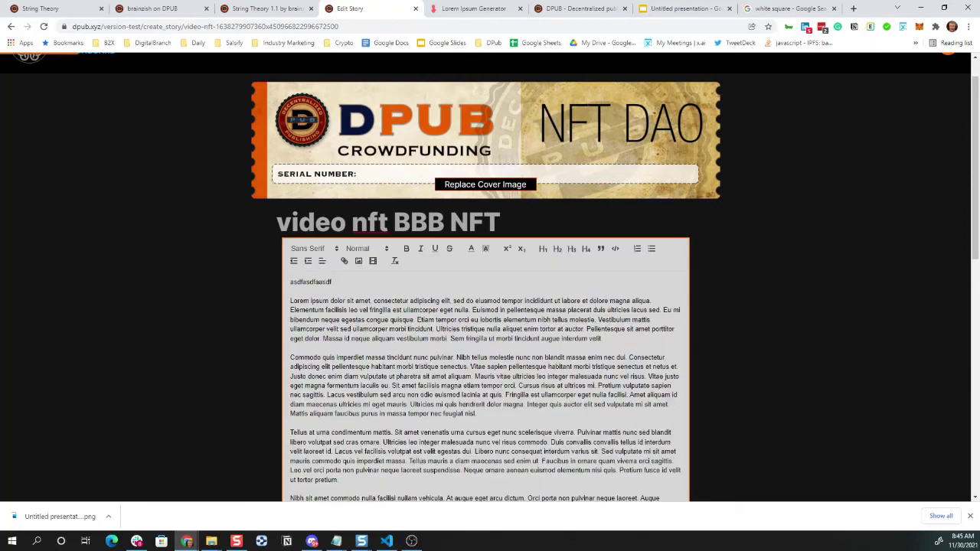
Check the NFT card below the story text and proceed to publishing the NFT story.
{"action": "scroll", "coordinate": [413, 283], "scroll_direction": "down", "scroll_amount": 10}
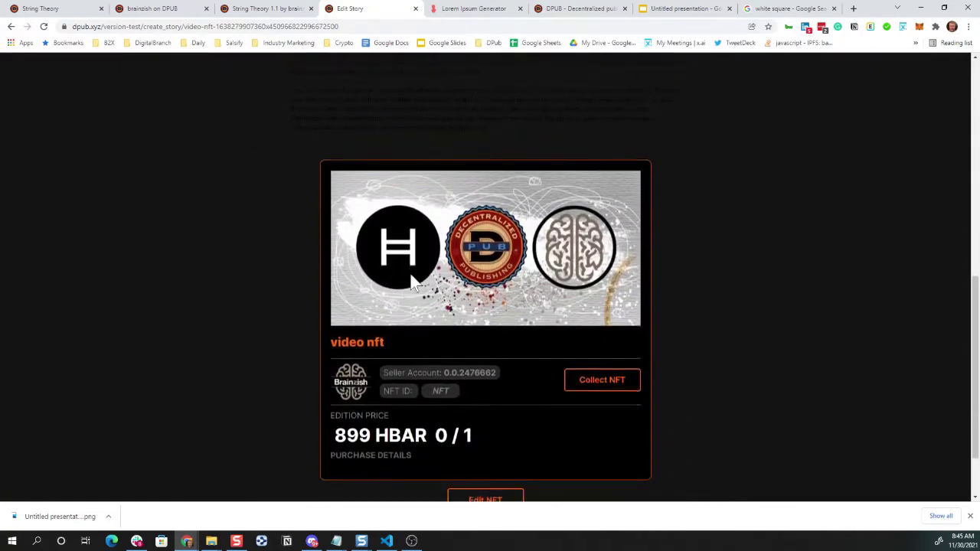
{"action": "scroll", "coordinate": [429, 272], "scroll_direction": "down", "scroll_amount": 1}
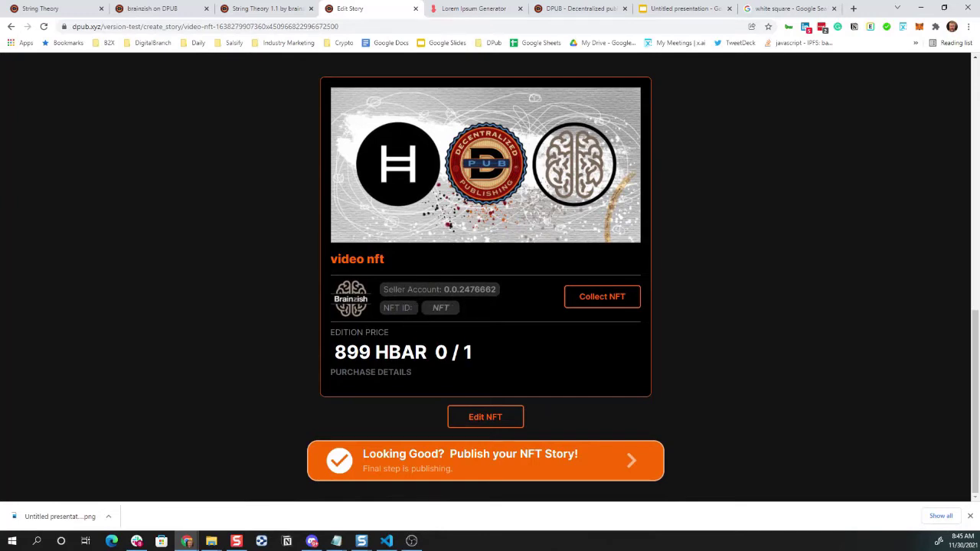
{"action": "scroll", "coordinate": [443, 302], "scroll_direction": "up", "scroll_amount": 1}
{"action": "scroll", "coordinate": [443, 302], "scroll_direction": "down", "scroll_amount": 1}
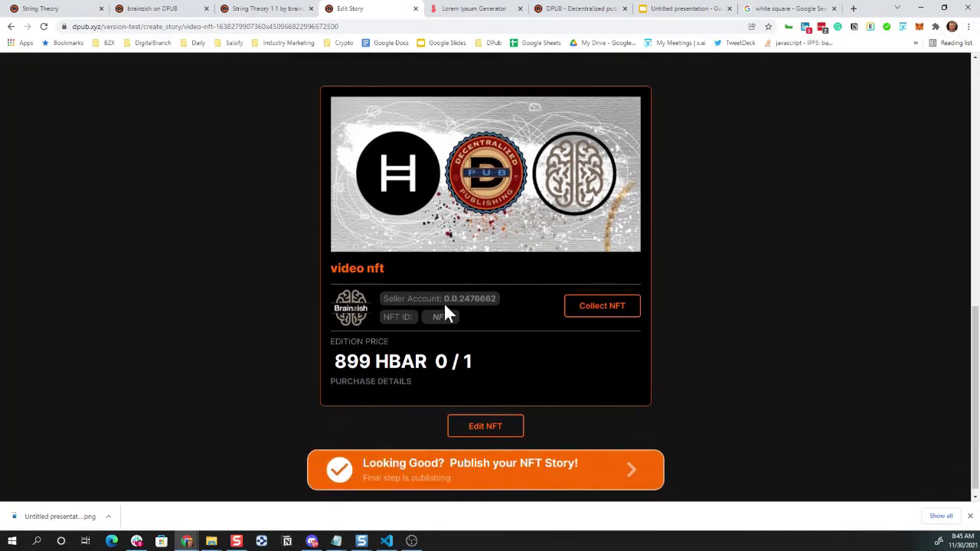
{"action": "left_click", "coordinate": [440, 462]}
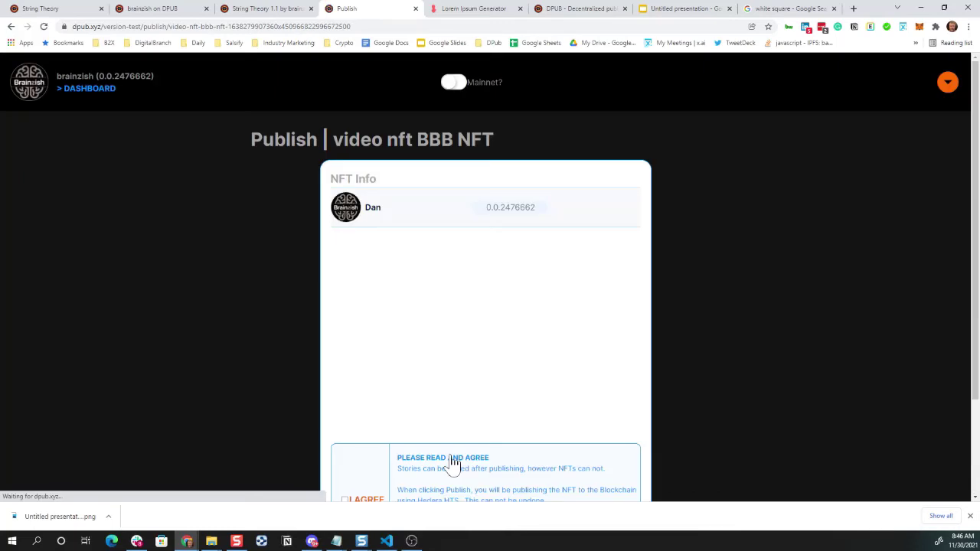
Review the NFT info, agree to the publishing terms and publish the NFT with its story.
{"action": "scroll", "coordinate": [464, 367], "scroll_direction": "down", "scroll_amount": 3}
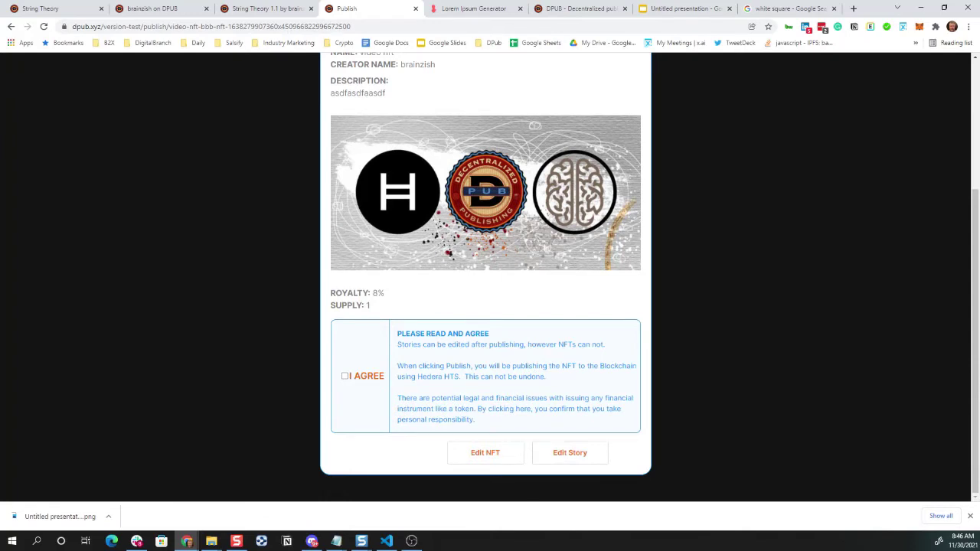
{"action": "left_click", "coordinate": [345, 376]}
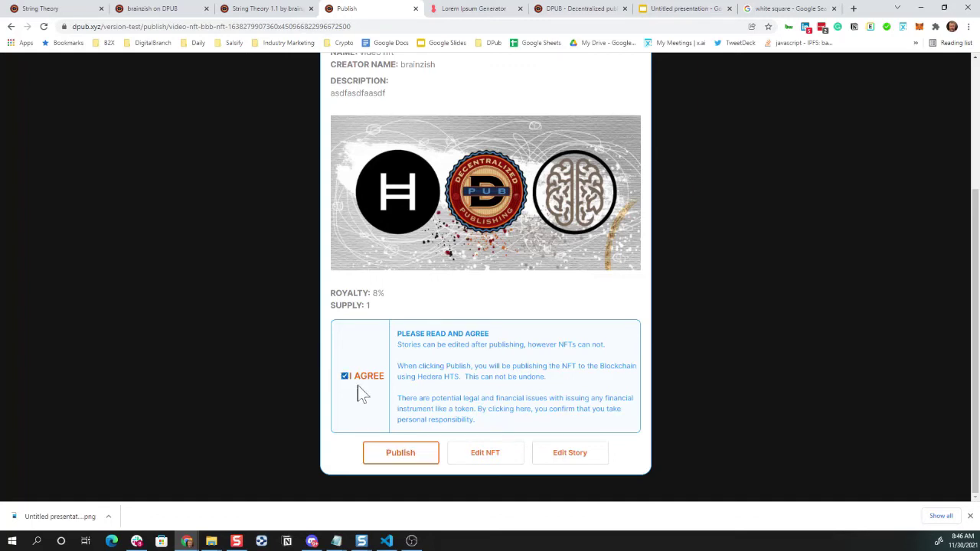
{"action": "left_click", "coordinate": [399, 455]}
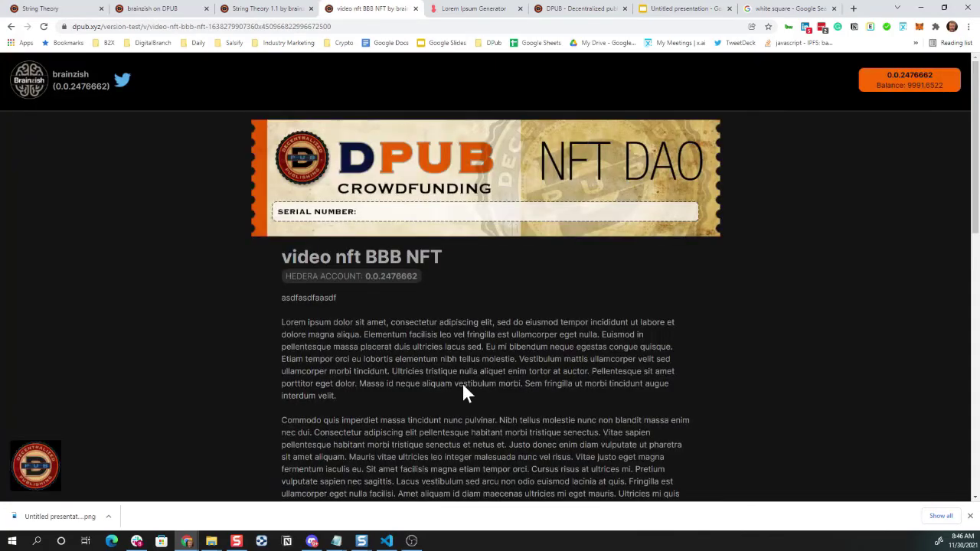
Review the published story page from its cover image to the NFT card and highlight the NFT ID.
{"action": "scroll", "coordinate": [464, 392], "scroll_direction": "down", "scroll_amount": 1}
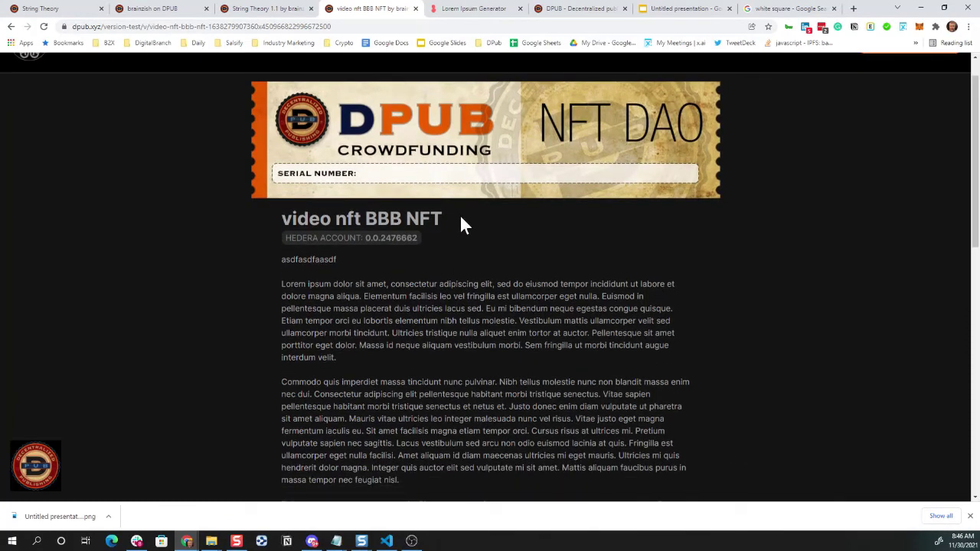
{"action": "scroll", "coordinate": [460, 199], "scroll_direction": "up", "scroll_amount": 1}
{"action": "scroll", "coordinate": [452, 190], "scroll_direction": "up", "scroll_amount": 1}
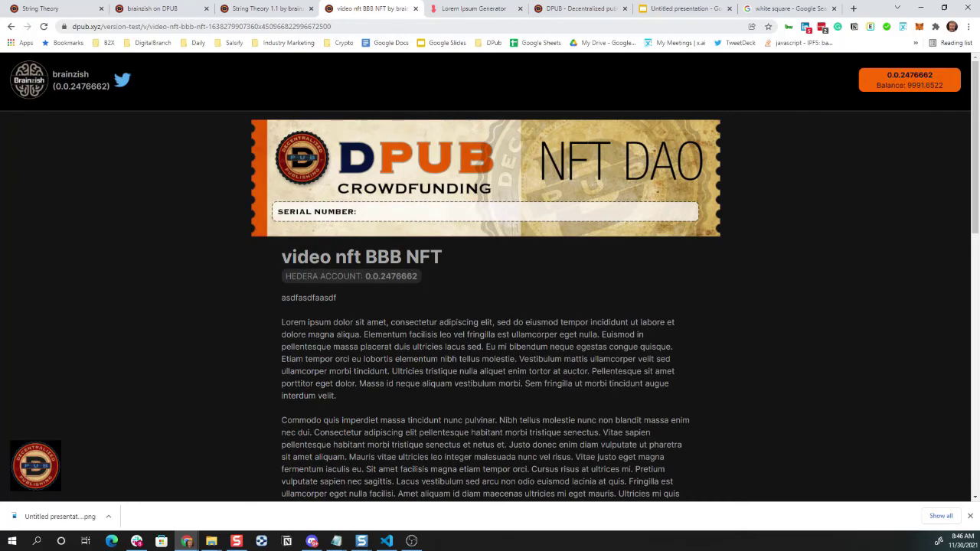
{"action": "scroll", "coordinate": [412, 268], "scroll_direction": "down", "scroll_amount": 2}
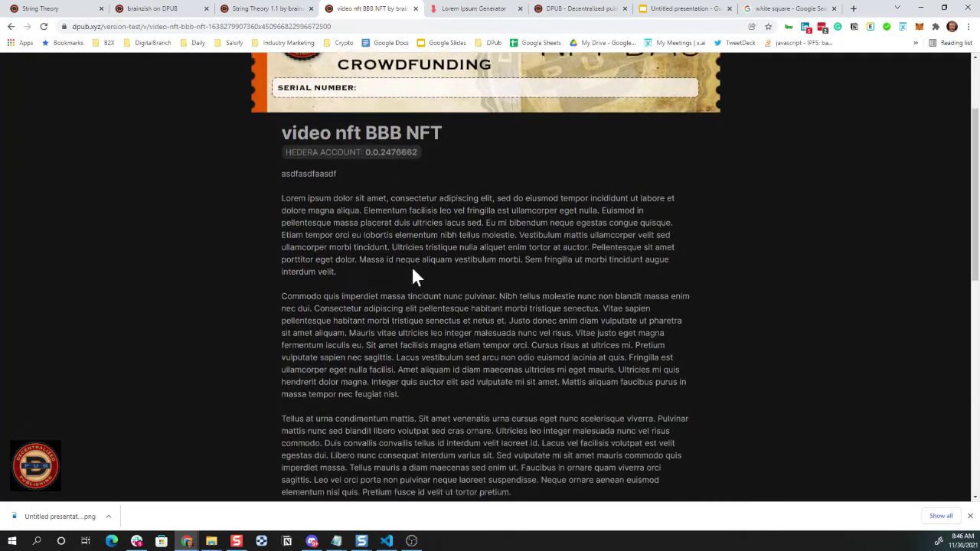
{"action": "scroll", "coordinate": [414, 276], "scroll_direction": "down", "scroll_amount": 5}
{"action": "scroll", "coordinate": [413, 276], "scroll_direction": "up", "scroll_amount": 4}
{"action": "scroll", "coordinate": [413, 276], "scroll_direction": "down", "scroll_amount": 6}
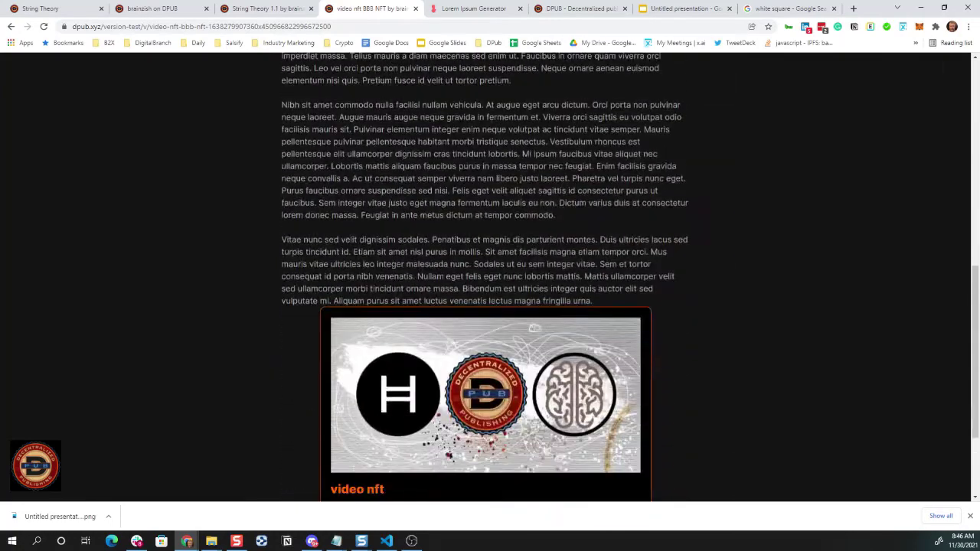
{"action": "scroll", "coordinate": [463, 290], "scroll_direction": "down", "scroll_amount": 2}
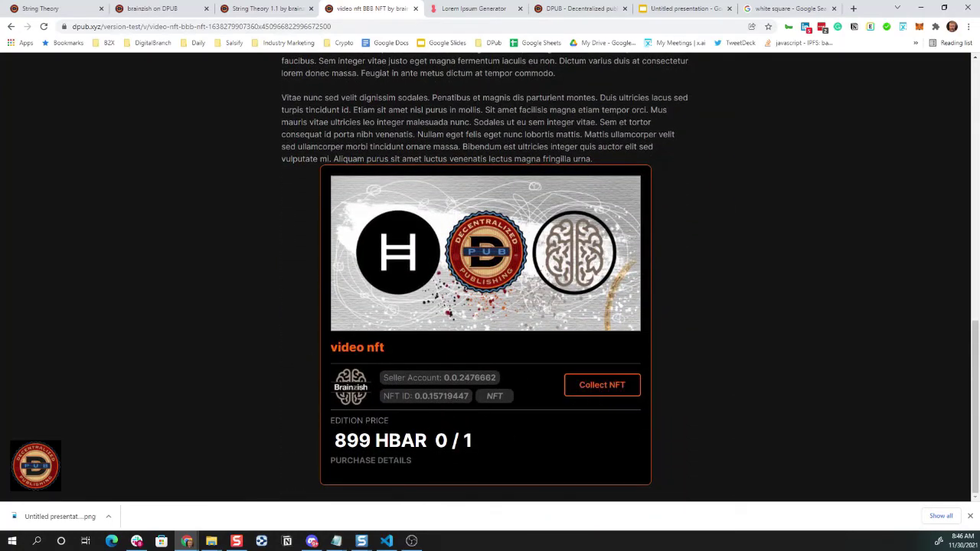
{"action": "left_click_drag", "start_coordinate": [413, 396], "coordinate": [468, 396]}
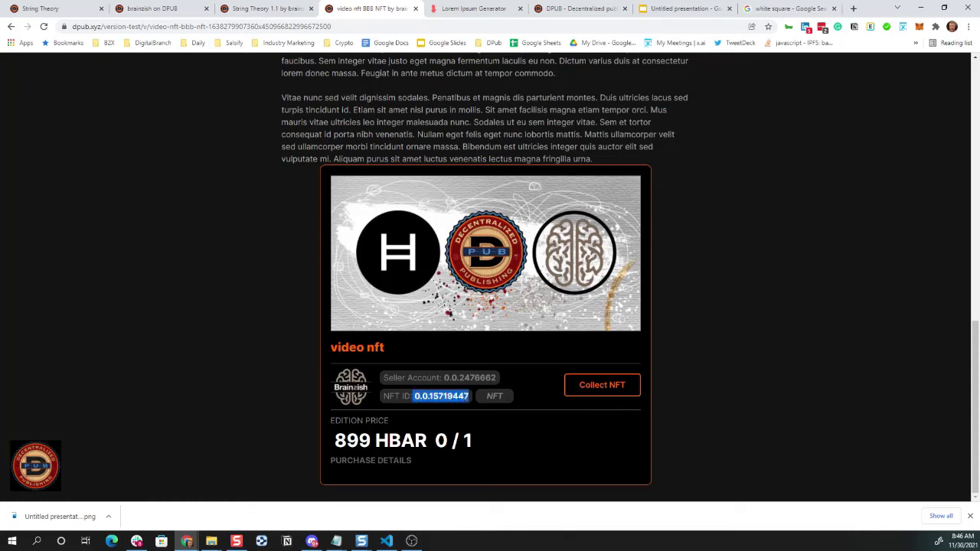